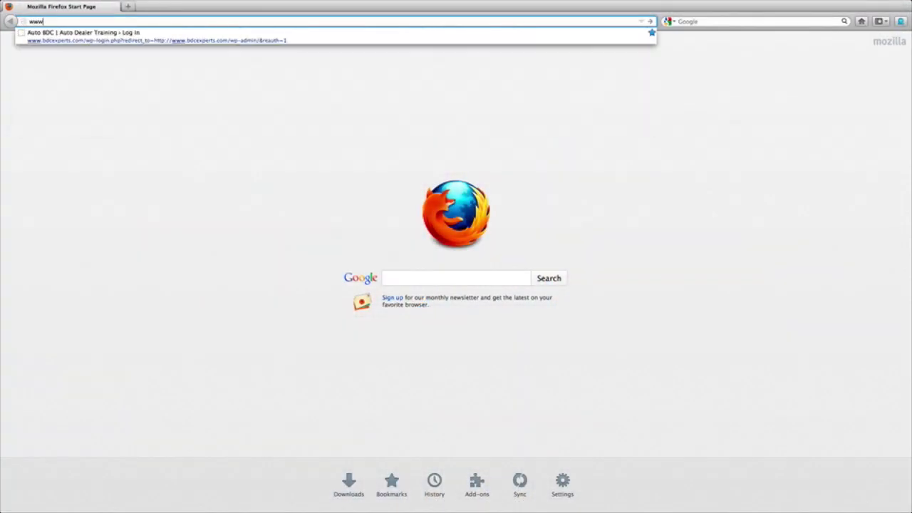
pyautogui.write('.liked')
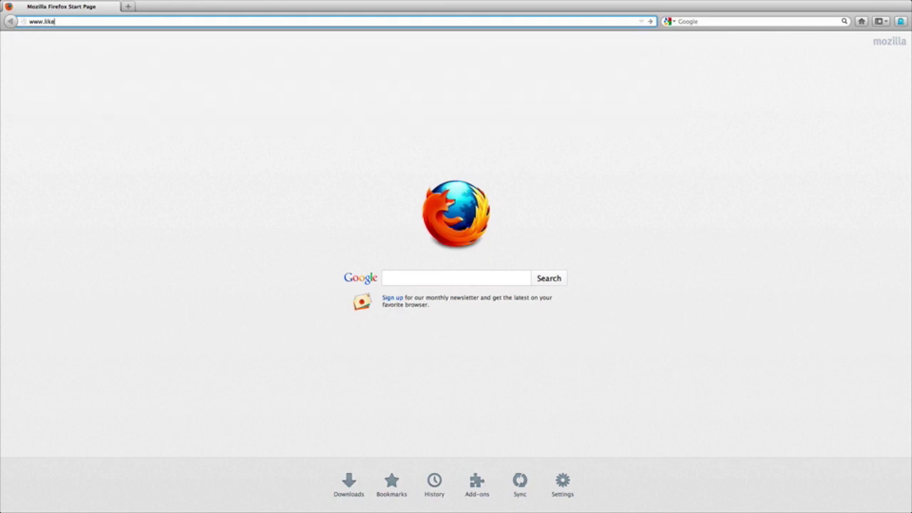
pyautogui.press('BackSpace')
pyautogui.press('BackSpace')
pyautogui.write('nked')
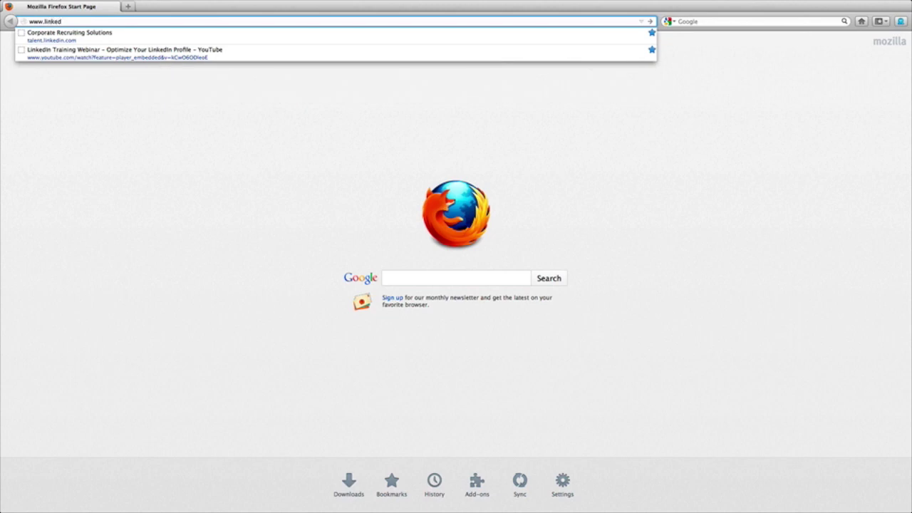
pyautogui.write('in.com')
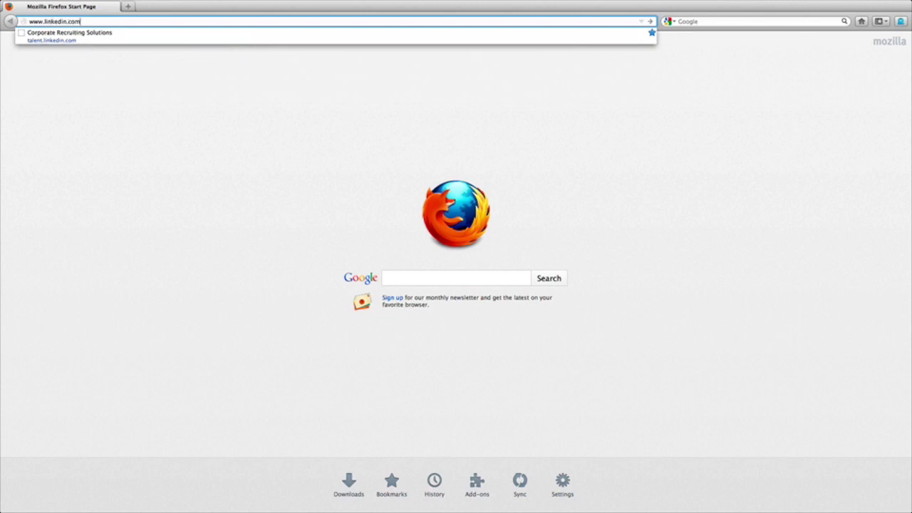
pyautogui.press('Return')
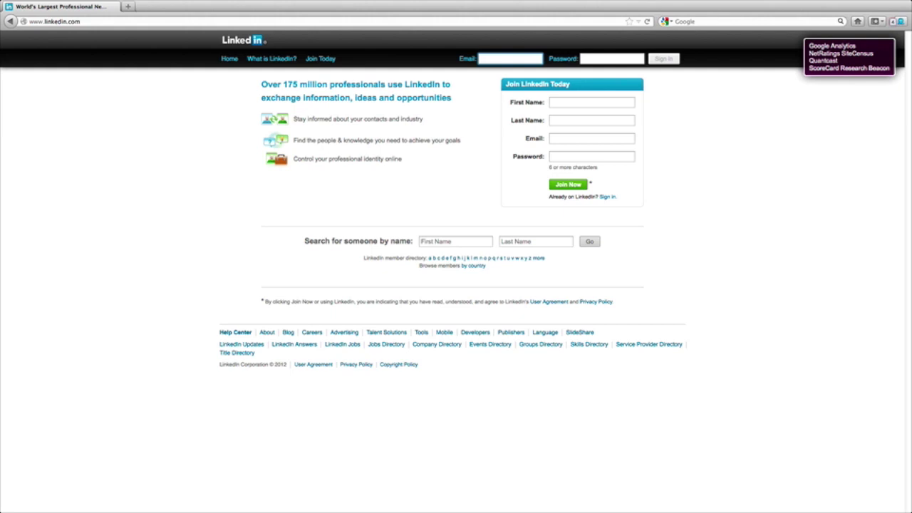
# Dismiss the tracker notice and sign in with the account e-mail and password.
pyautogui.click(872, 61)
pyautogui.click(488, 59)
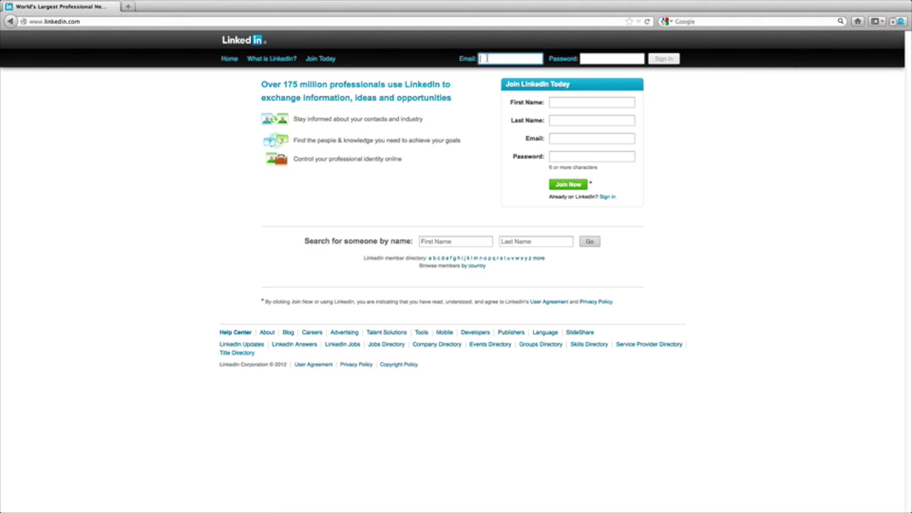
pyautogui.click(613, 60)
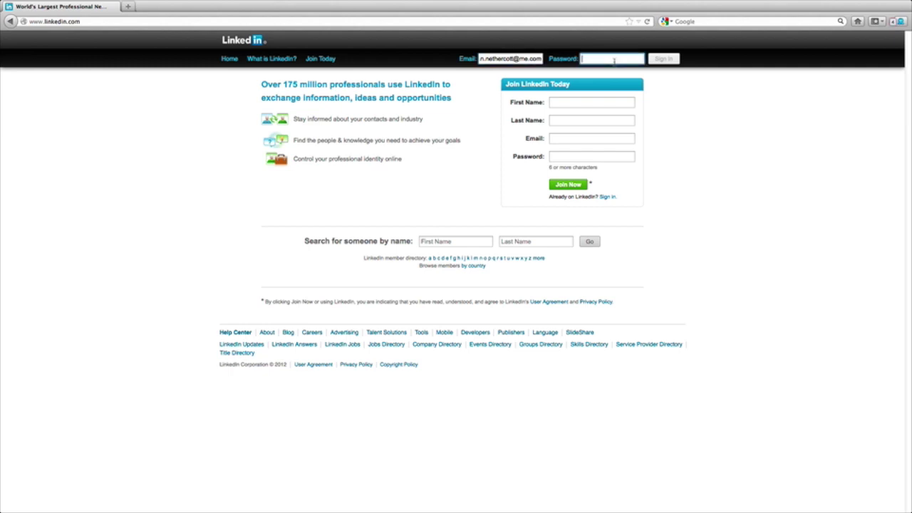
pyautogui.write('•••••••••••••')
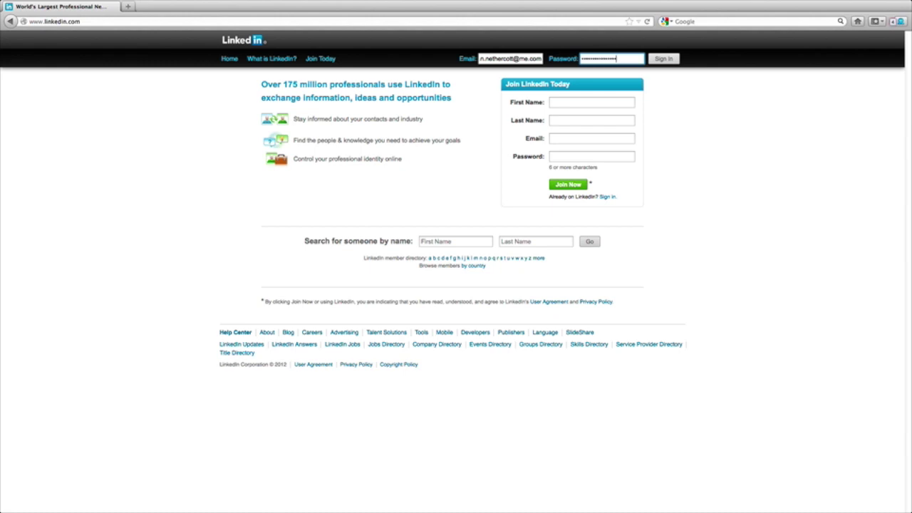
pyautogui.click(666, 60)
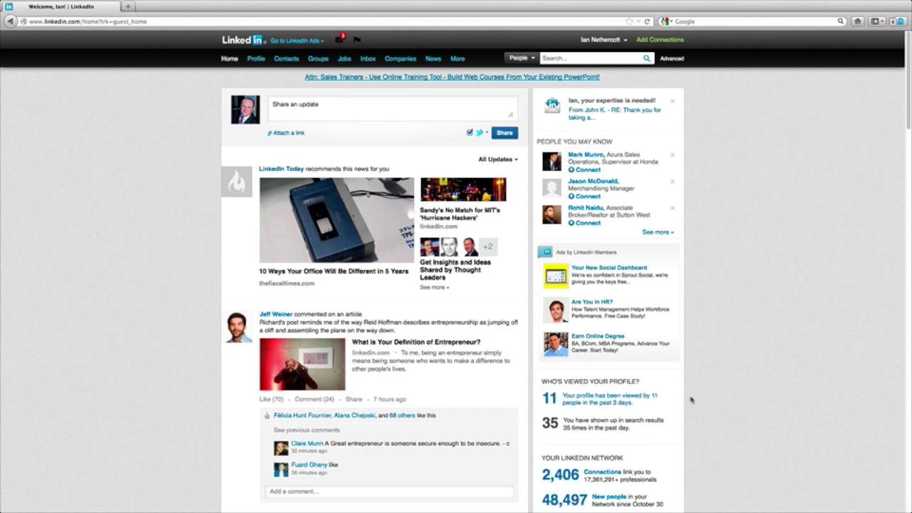
# Open the 'Your profile has been viewed by 11 people' statistics from the home feed.
pyautogui.scroll(-5, 697, 397)
pyautogui.scroll(2, 700, 398)
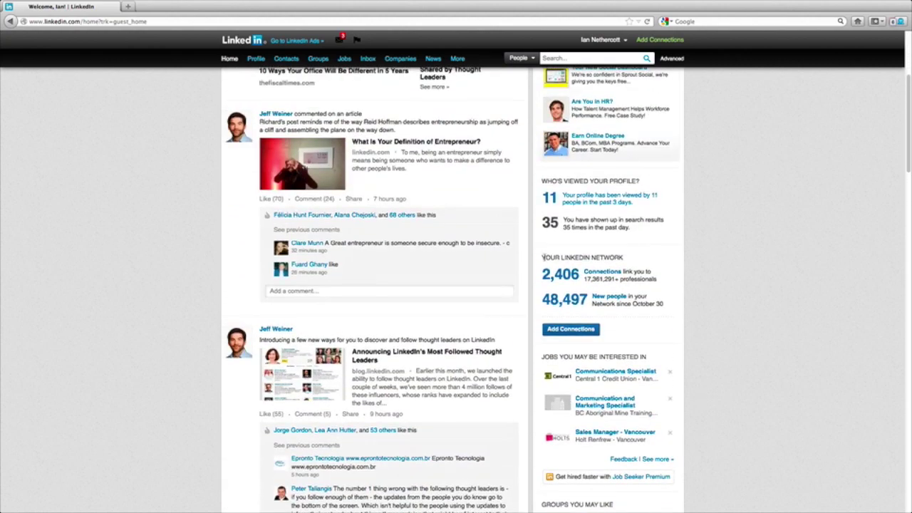
pyautogui.click(593, 199)
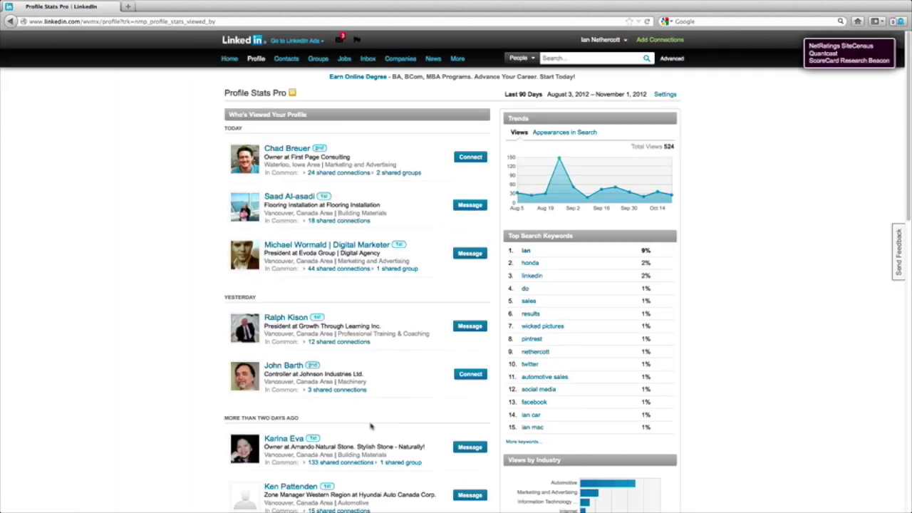
# Browse the Profile Stats Pro visitor list and open the first visitor listed under Today.
pyautogui.scroll(-3, 370, 426)
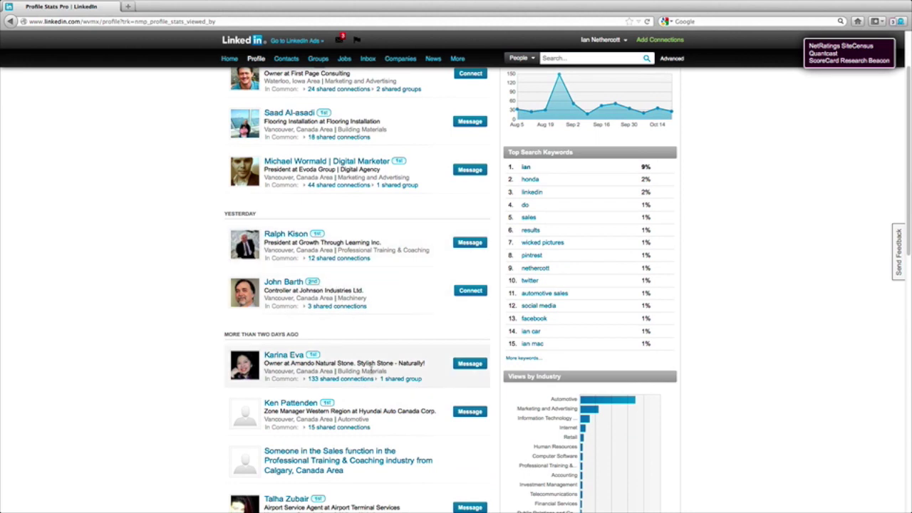
pyautogui.scroll(3, 370, 369)
pyautogui.scroll(-4, 371, 369)
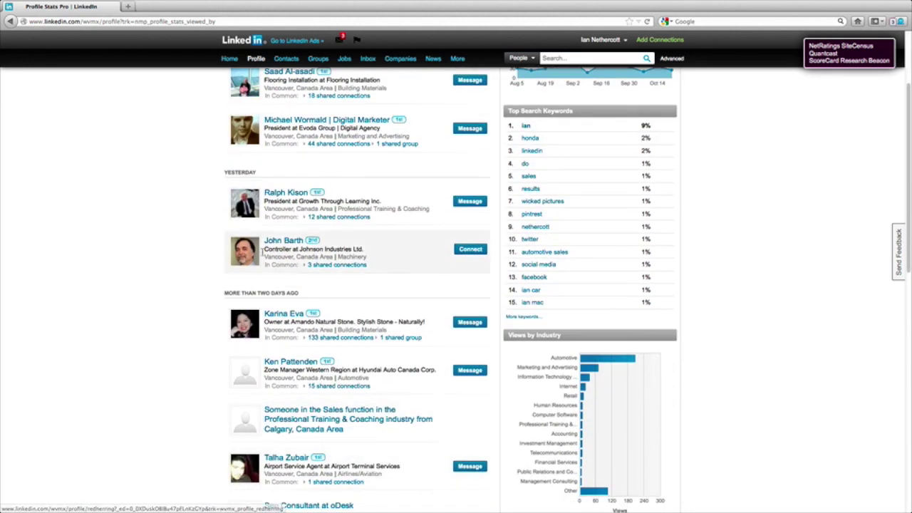
pyautogui.scroll(3, 354, 321)
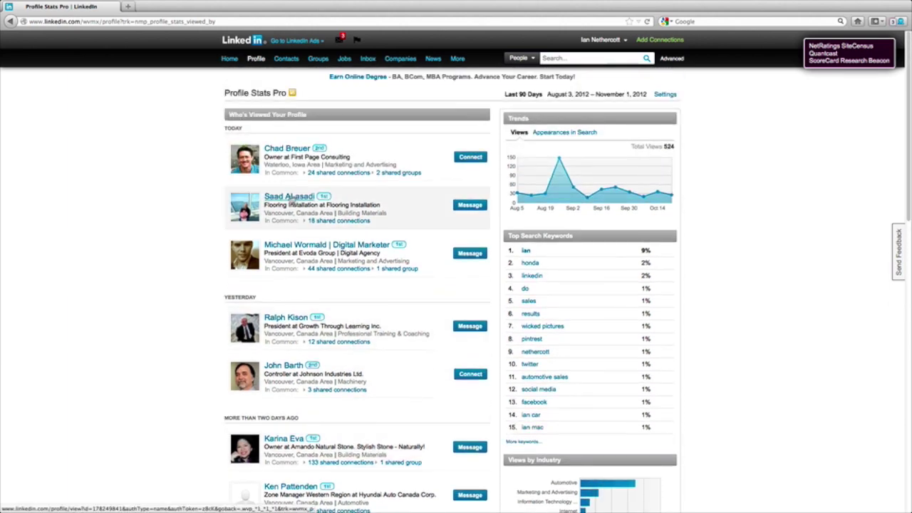
pyautogui.click(285, 155)
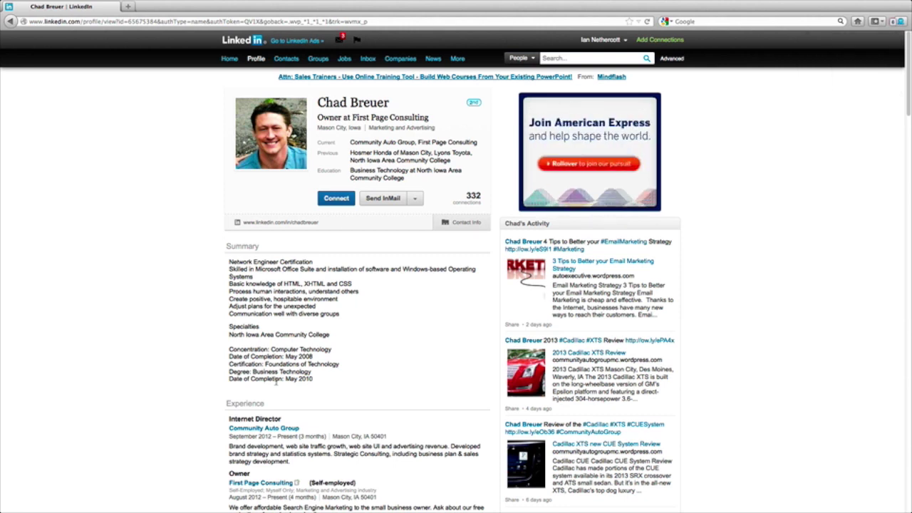
# Start an InMail to the visitor with the category Expertise request.
pyautogui.click(387, 199)
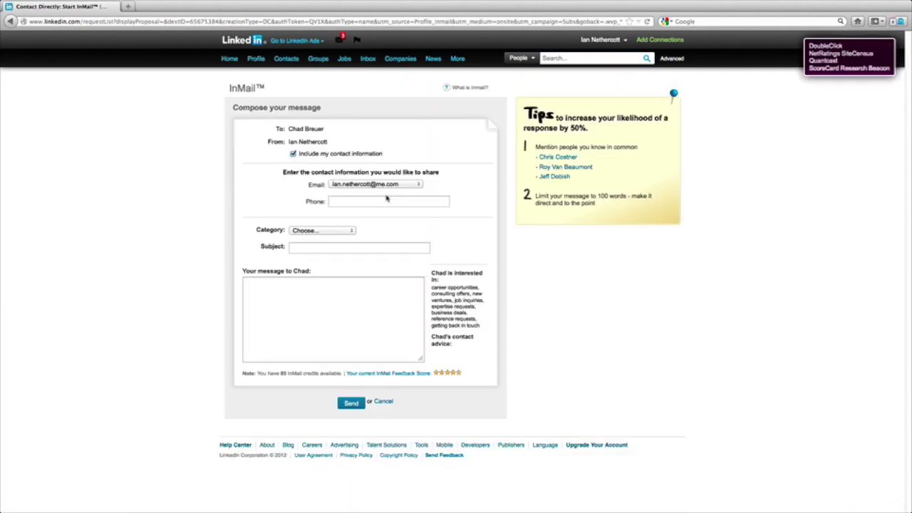
pyautogui.click(346, 203)
pyautogui.click(317, 232)
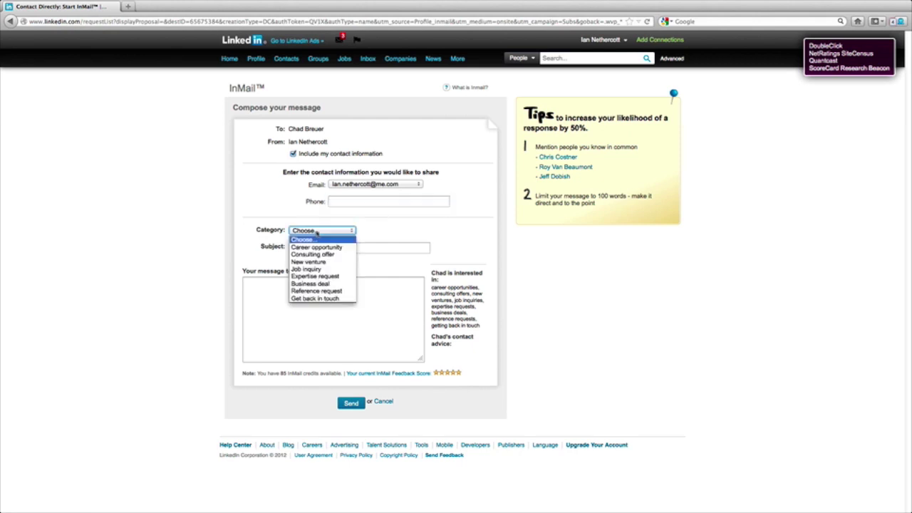
pyautogui.click(315, 276)
# Enter the subject 'Thank you for taking a look' and begin the thank-you message.
pyautogui.click(362, 248)
pyautogui.write('Thank you for taking a look')
pyautogui.click(313, 301)
pyautogui.write('Hello Cha')
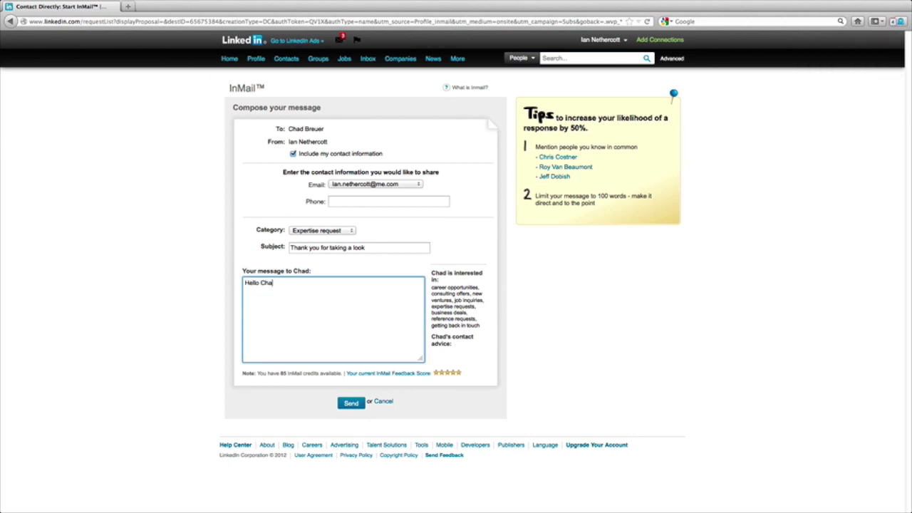
pyautogui.write('rd')
pyautogui.write('Thank you for ')
pyautogui.write('taking a clos')
pyautogui.write('er look at my ')
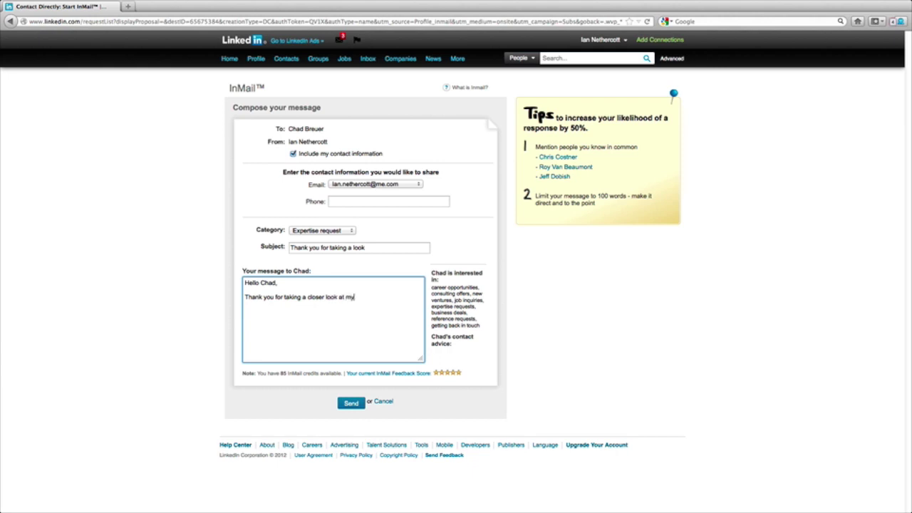
pyautogui.write('profile, i appreciate it. I have taken a look at yours and would love to be part of your')
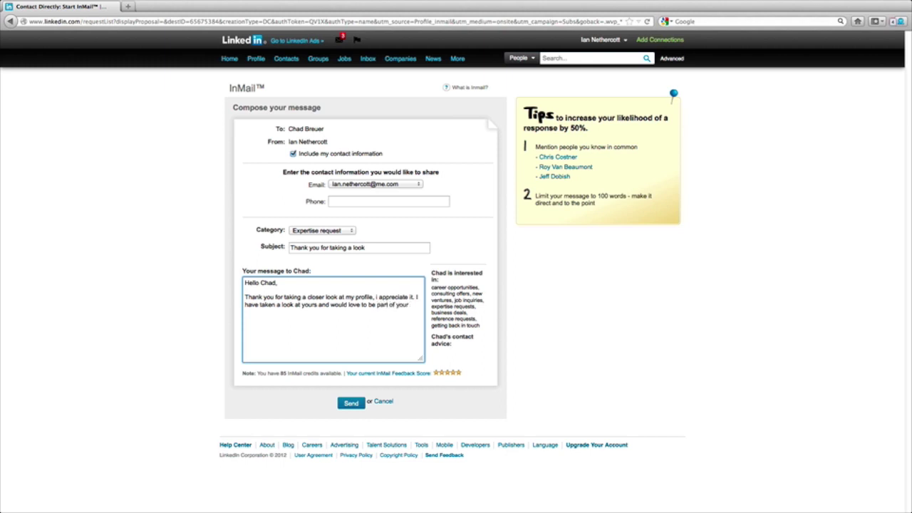
pyautogui.write(' network on Linked in')
# Add a common-connections line, paste the three shared connection names, sign off and send.
pyautogui.press('Return')
pyautogui.press('Return')
pyautogui.write('I also r')
pyautogui.write('oticed ')
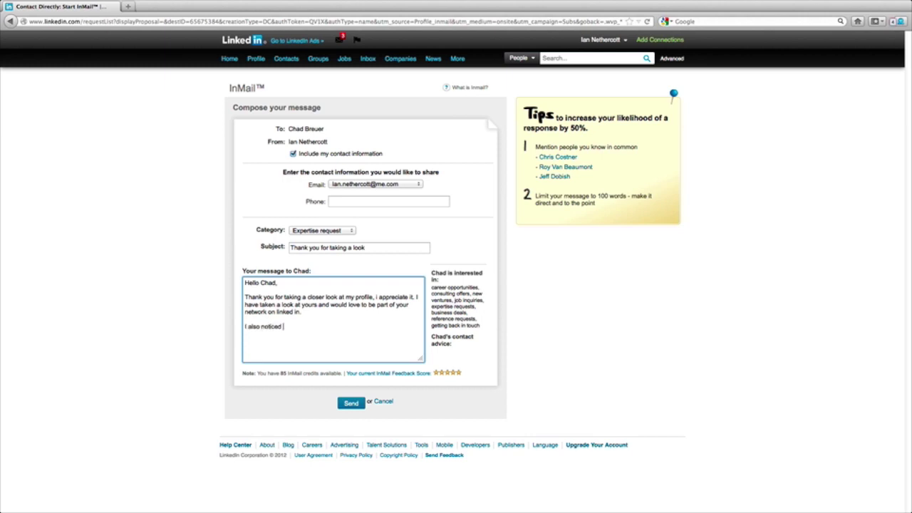
pyautogui.write('we have the following common connect')
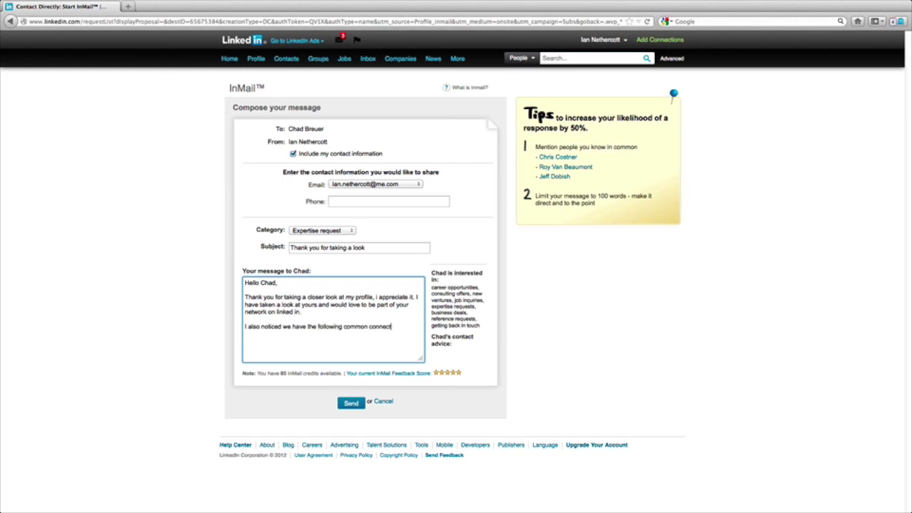
pyautogui.write('ion on Linked in:')
pyautogui.moveTo(573, 177); pyautogui.dragTo(536, 158)
pyautogui.press('super+c')
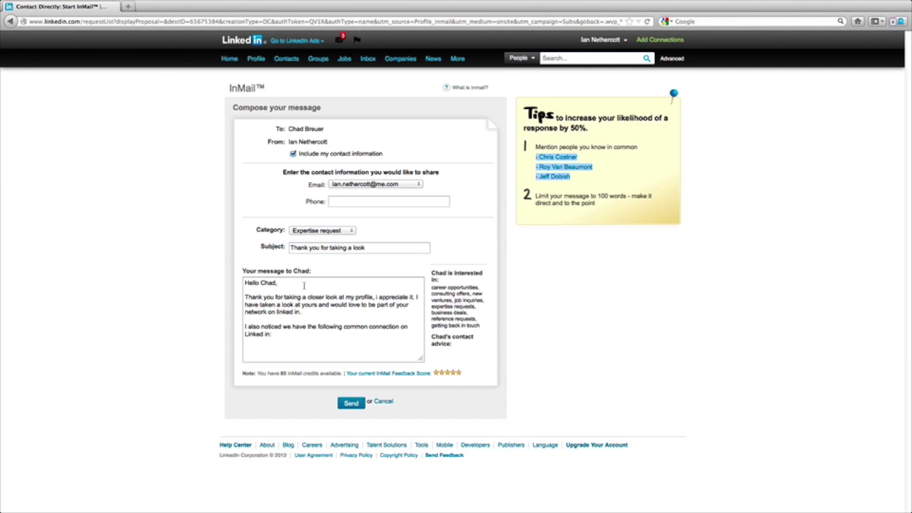
pyautogui.click(260, 346)
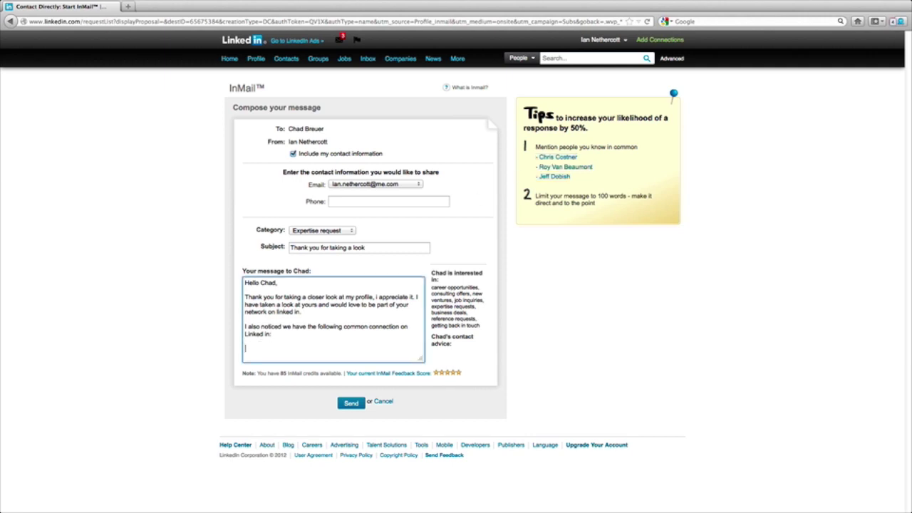
pyautogui.press('super+v')
pyautogui.press('Return')
pyautogui.press('Return')
pyautogui.write('Ian')
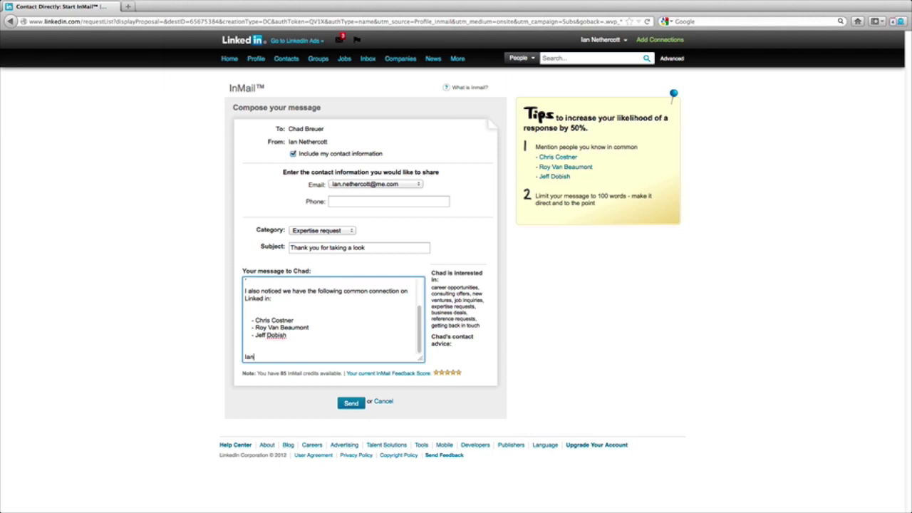
pyautogui.click(353, 402)
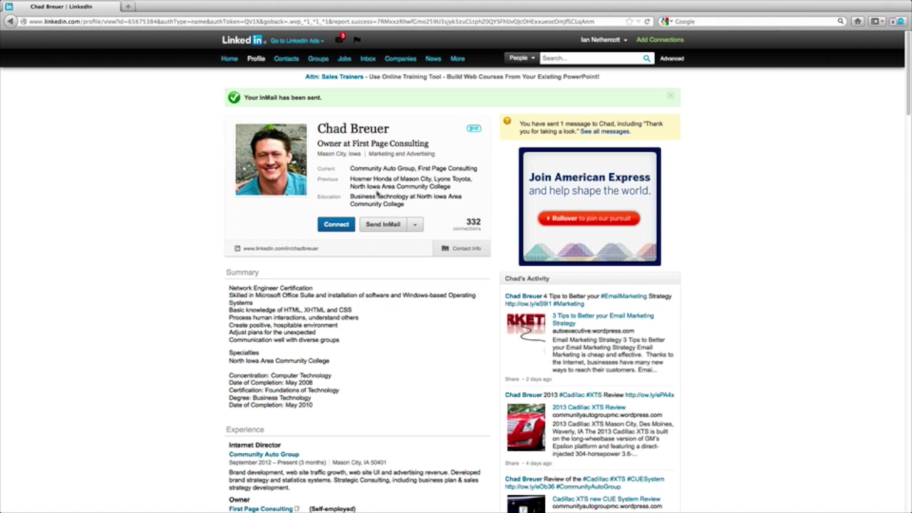
pyautogui.click(316, 60)
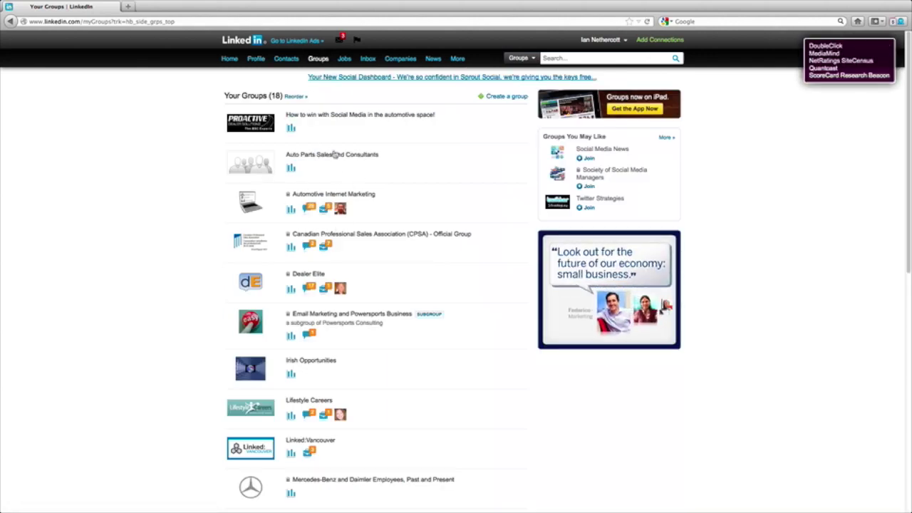
pyautogui.scroll(-10, 368, 316)
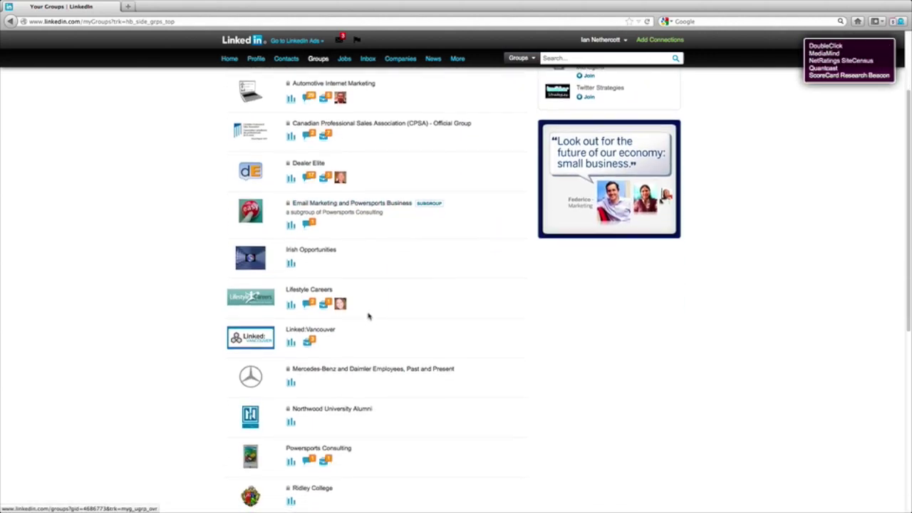
pyautogui.scroll(3, 369, 317)
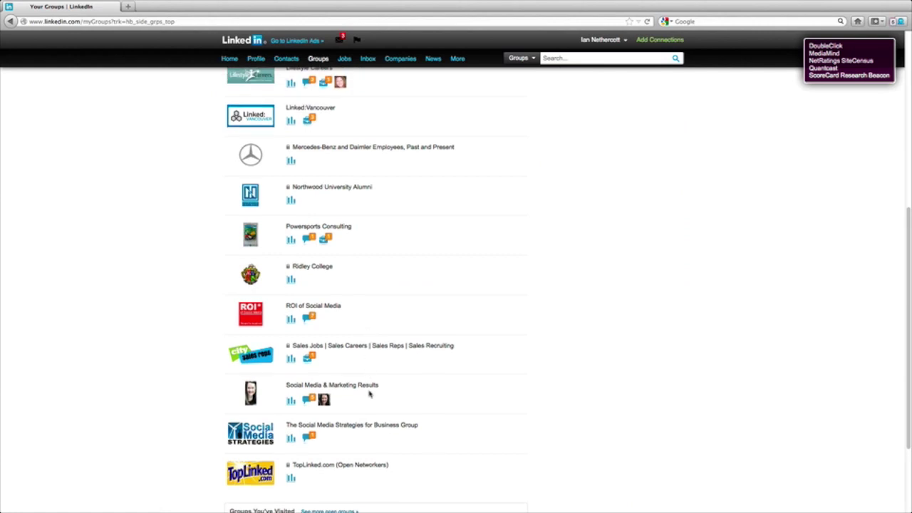
pyautogui.scroll(-1, 335, 402)
pyautogui.click(305, 411)
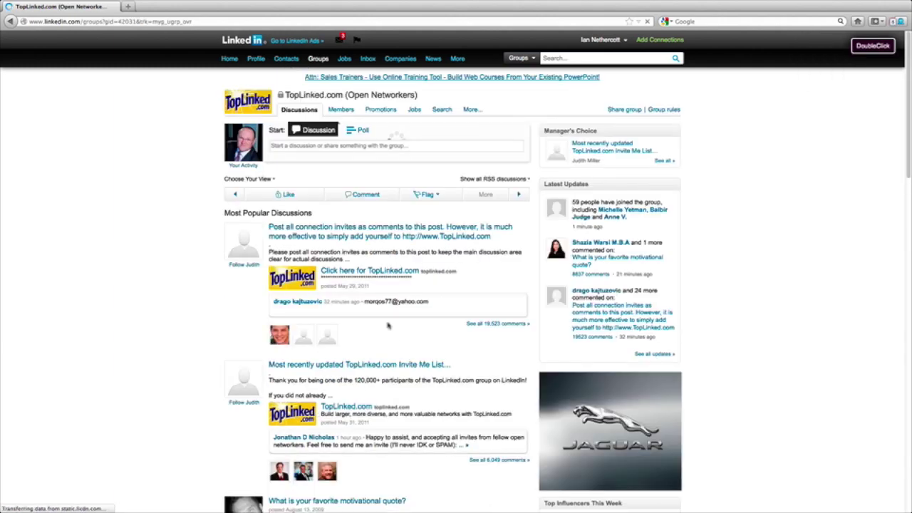
pyautogui.scroll(-5, 383, 323)
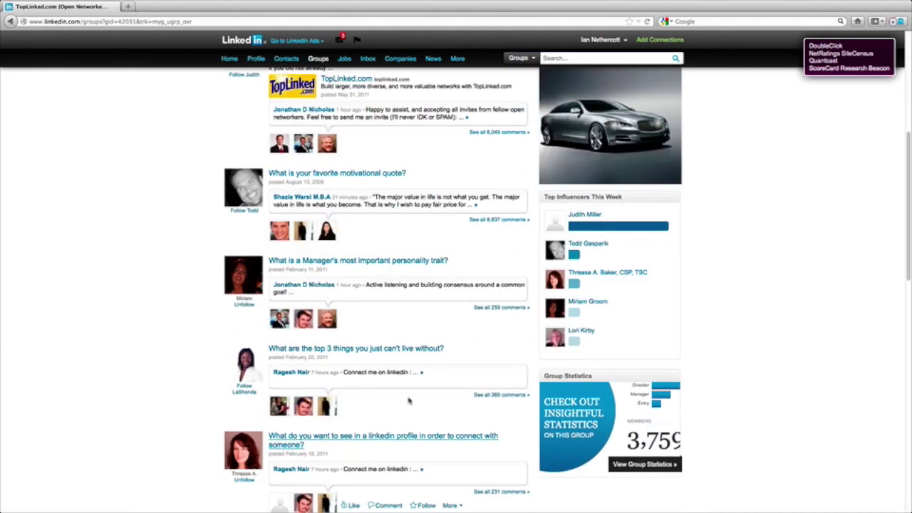
pyautogui.scroll(5, 402, 349)
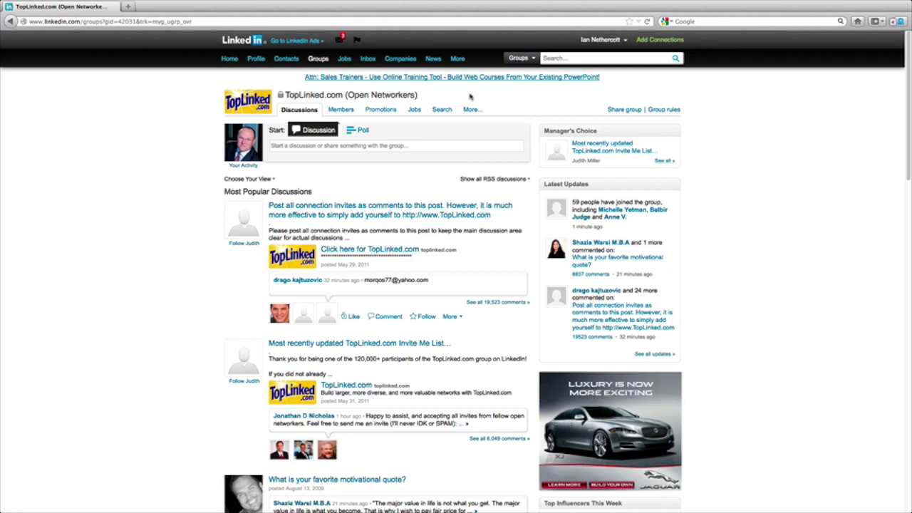
pyautogui.scroll(-5, 469, 354)
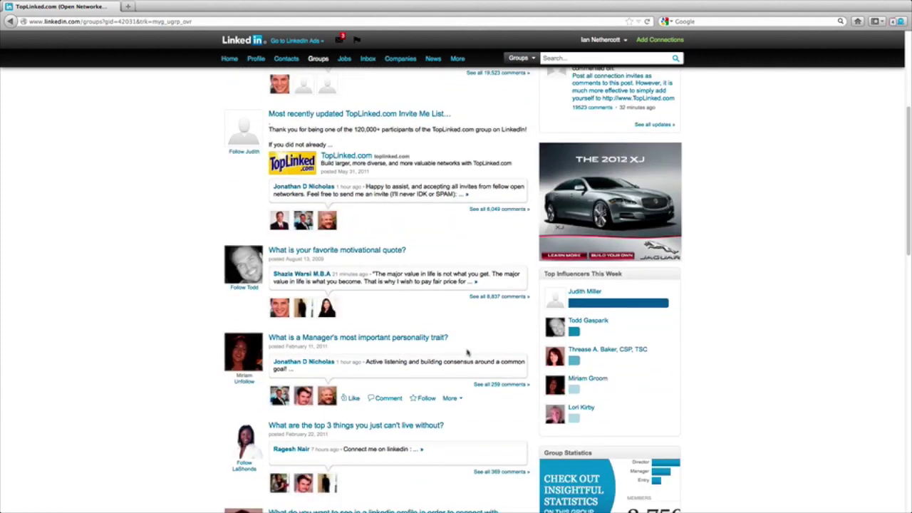
# Go from the motivational quote discussion to the commenter's full profile and start an InMail.
pyautogui.click(330, 311)
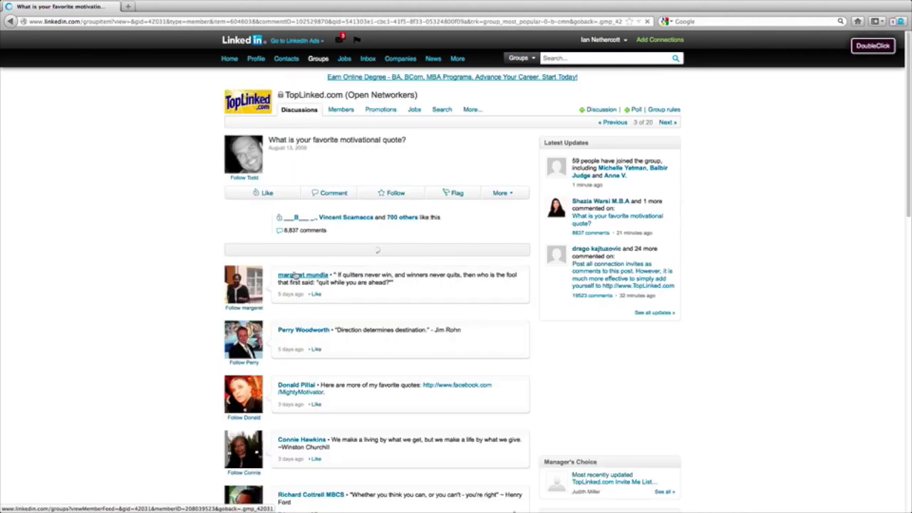
pyautogui.click(294, 309)
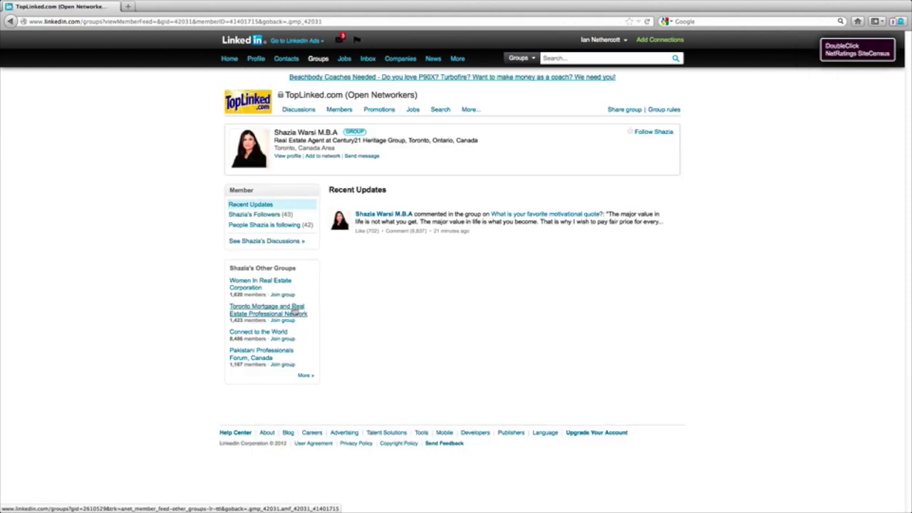
pyautogui.click(392, 217)
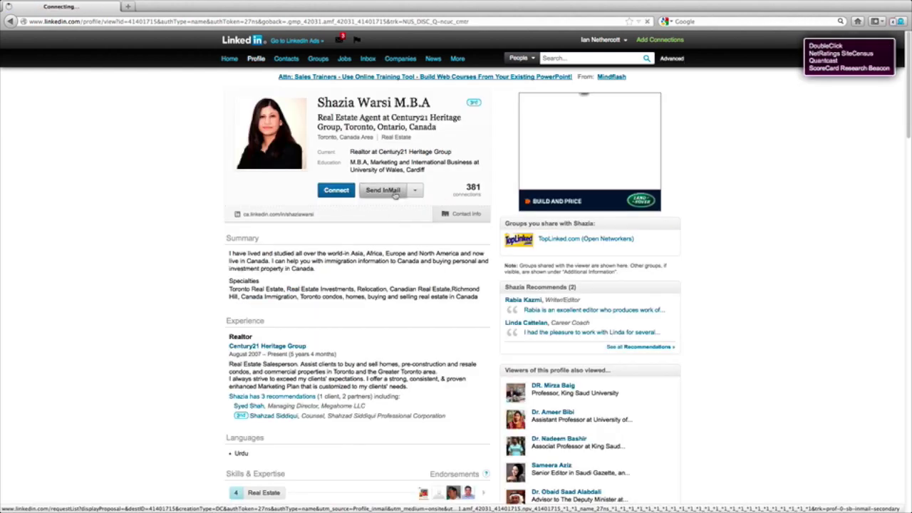
pyautogui.click(394, 191)
# Give the InMail subject 'I would love to', category Expertise request, and write the message body.
pyautogui.click(292, 247)
pyautogui.write('I would love to')
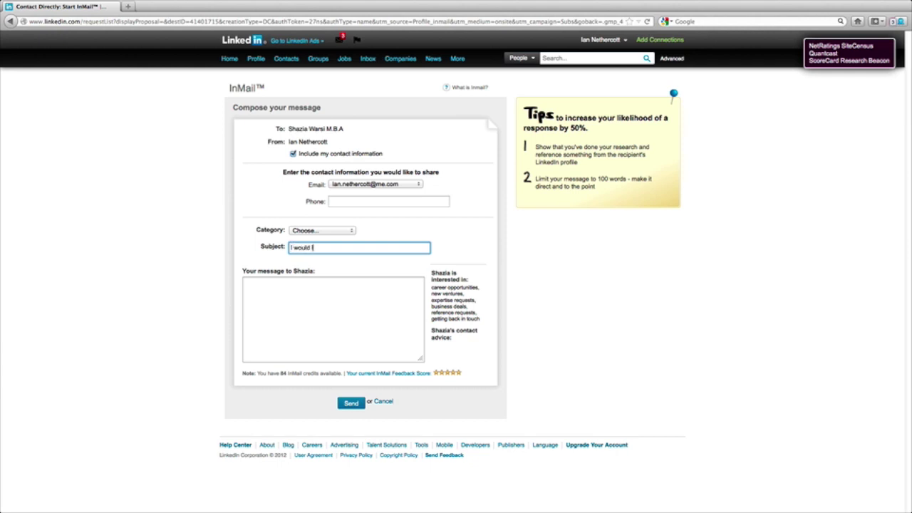
pyautogui.click(306, 231)
pyautogui.click(304, 279)
pyautogui.click(270, 287)
pyautogui.write('Hello Sh')
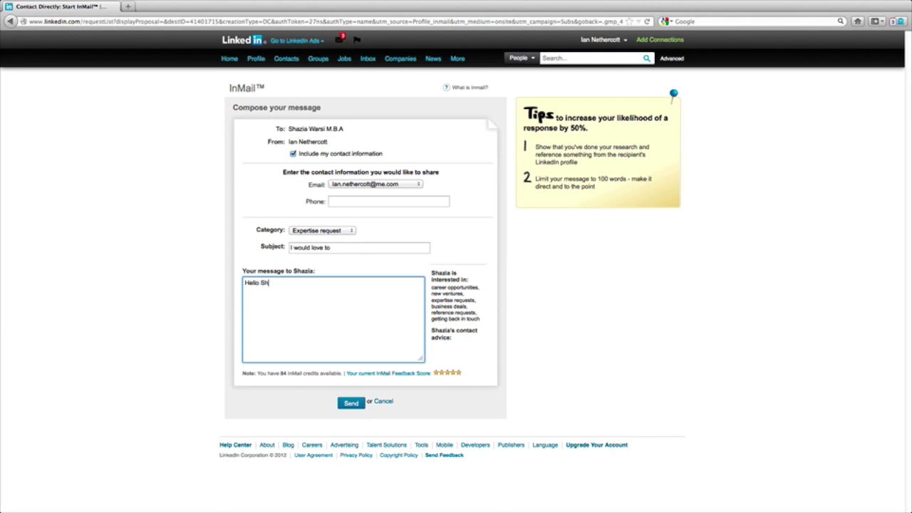
pyautogui.write('azia,  ')
pyautogui.write('I hav')
pyautogui.write('e taken a look at')
pyautogui.write(' your p')
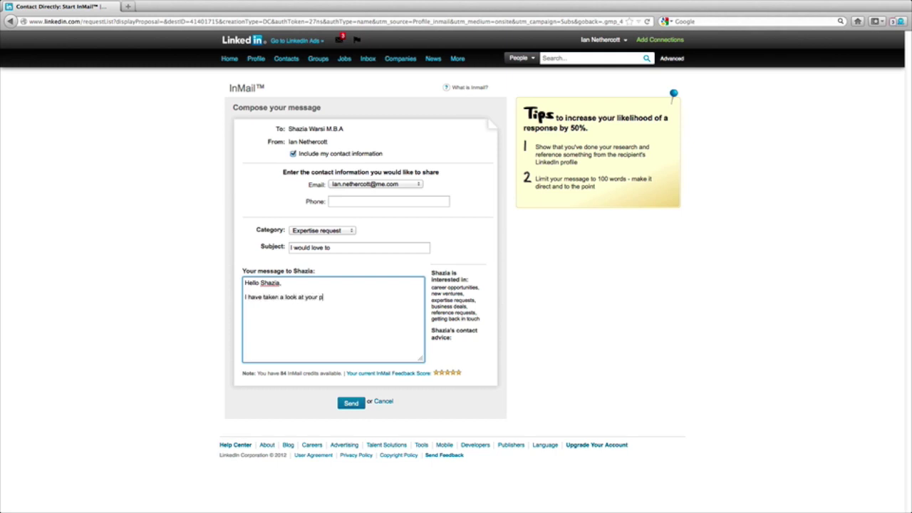
pyautogui.write('rofiel and we are both members of the')
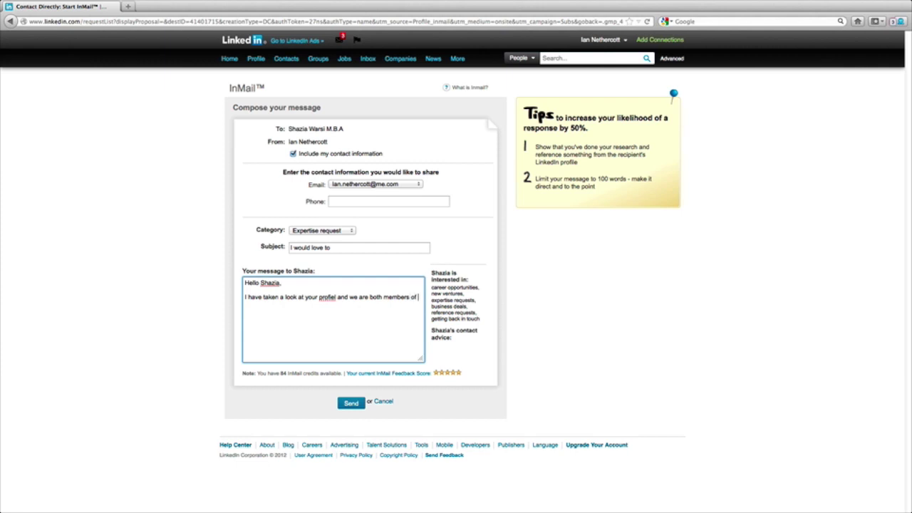
pyautogui.write(' Top Linked group and I would love')
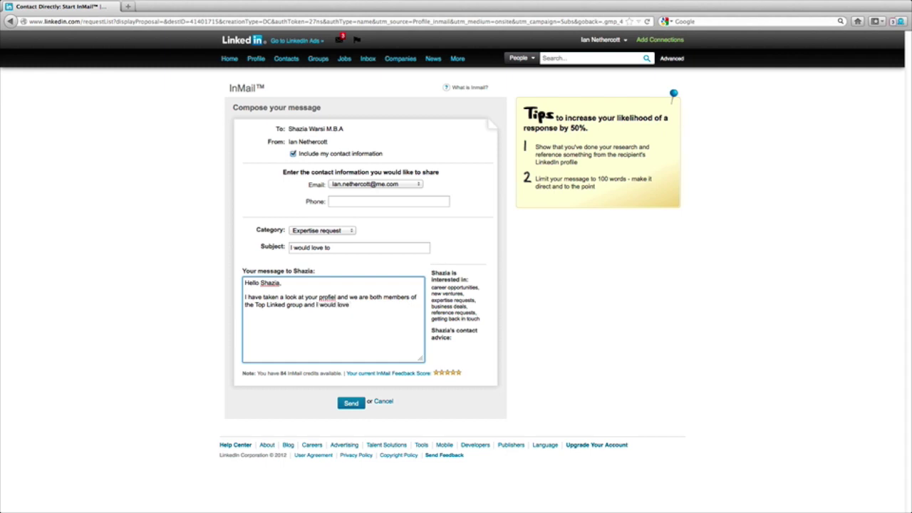
pyautogui.write(' to be part of your network.')
# Correct 'profiel' to 'profile', add 'Please advise and have a great day!' and sign-off, and send.
pyautogui.rightClick(326, 296)
pyautogui.click(349, 304)
pyautogui.click(271, 312)
pyautogui.press('Return')
pyautogui.press('Return')
pyautogui.write('Please advi')
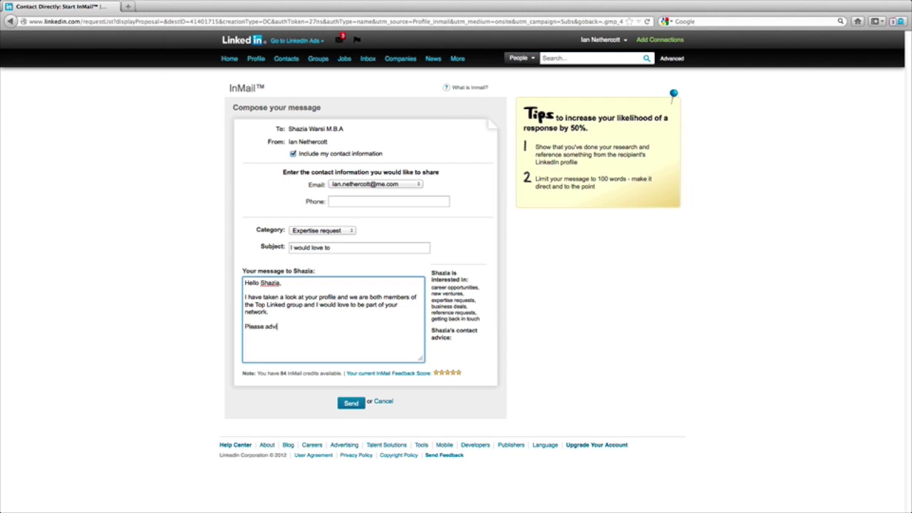
pyautogui.write('se and have a great day!  ')
pyautogui.write('Ian')
pyautogui.click(326, 231)
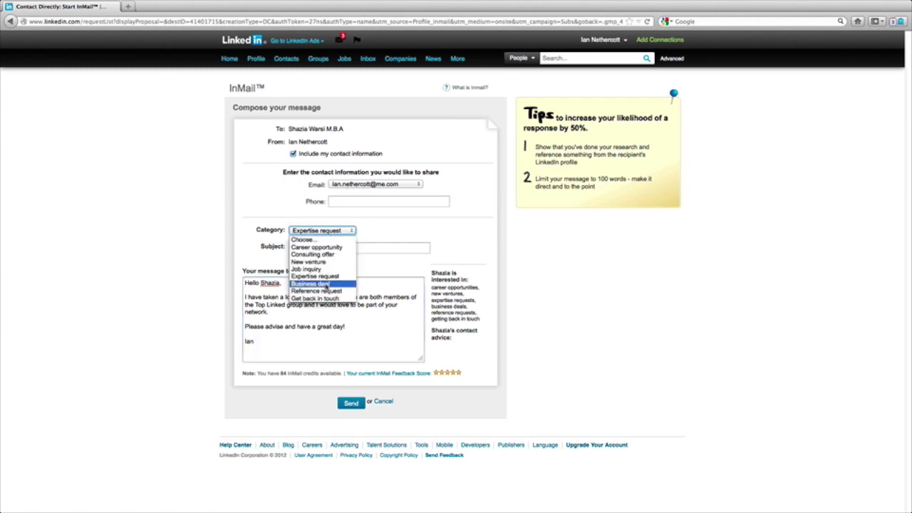
pyautogui.click(326, 277)
pyautogui.click(348, 403)
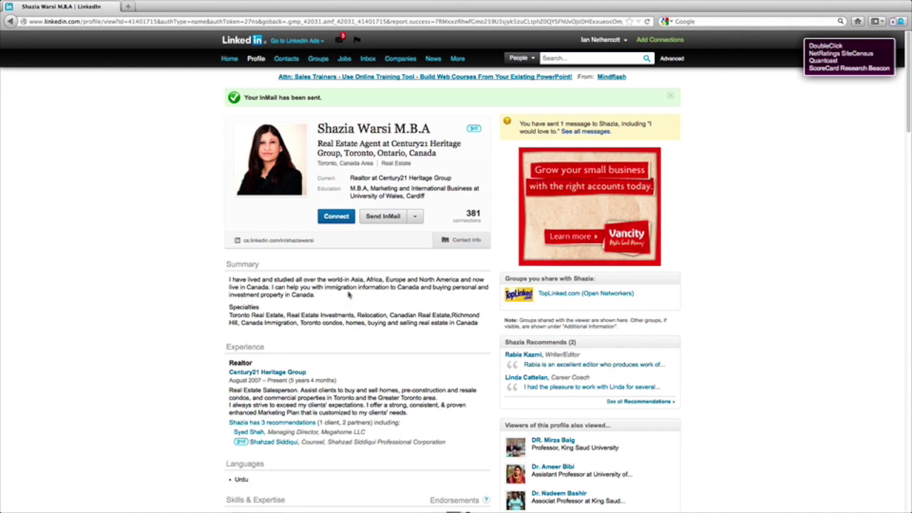
# Return to the motivational quote discussion and open this week's top influencer's member page.
pyautogui.click(11, 21)
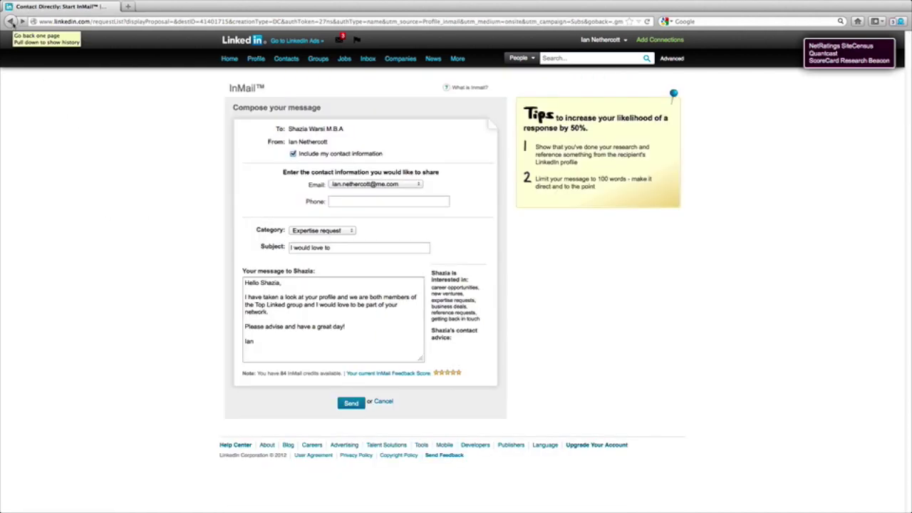
pyautogui.click(12, 22)
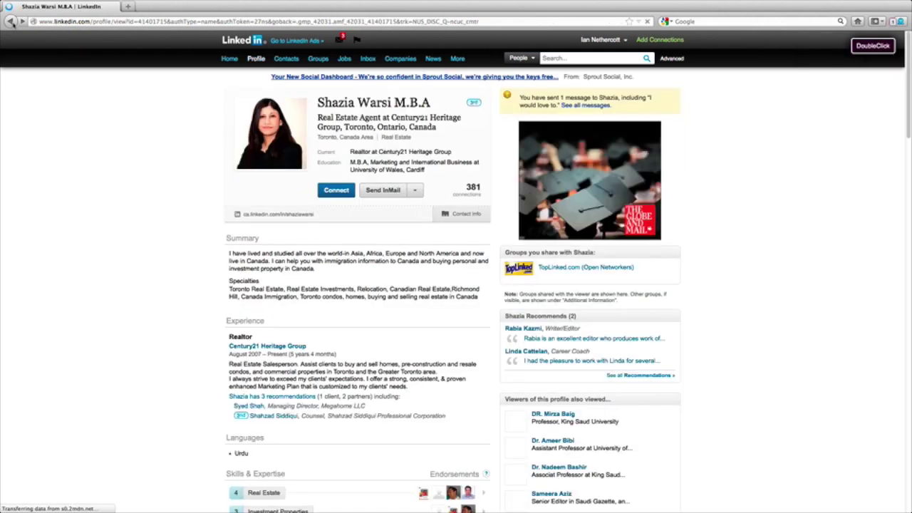
pyautogui.click(11, 21)
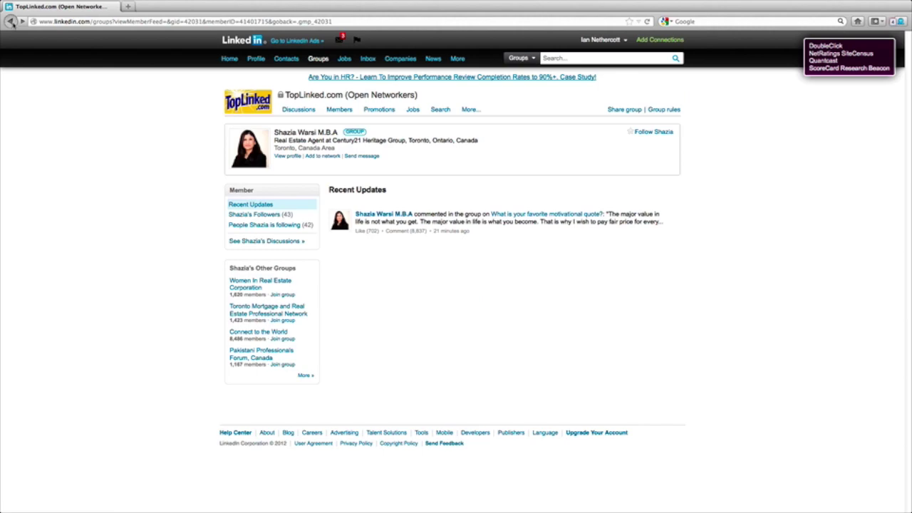
pyautogui.click(12, 22)
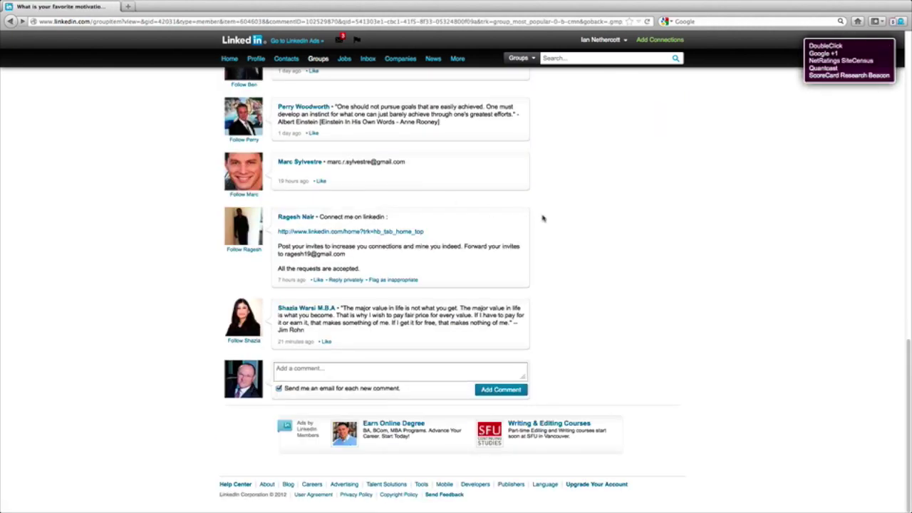
pyautogui.scroll(15, 514, 213)
pyautogui.scroll(-5, 582, 220)
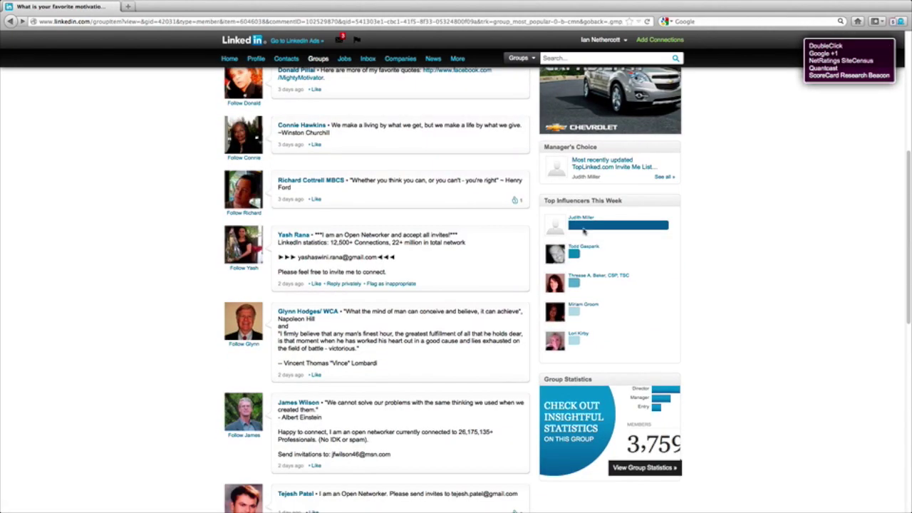
pyautogui.click(582, 219)
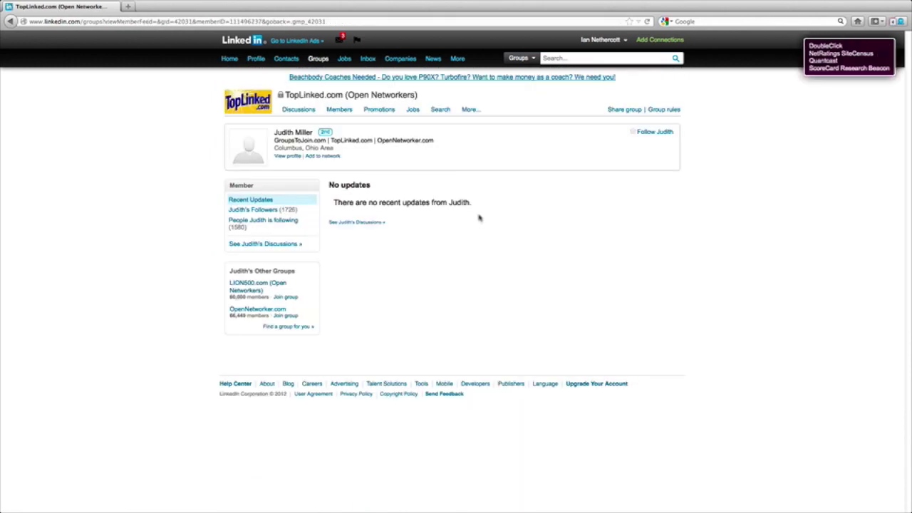
# From the influencer's profile, start an Expertise request InMail titled 'I would love to...'.
pyautogui.click(285, 135)
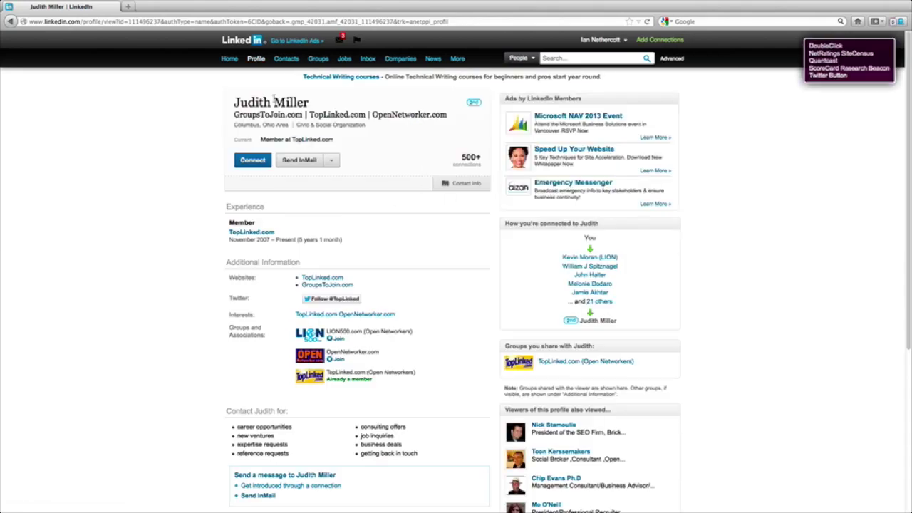
pyautogui.click(295, 166)
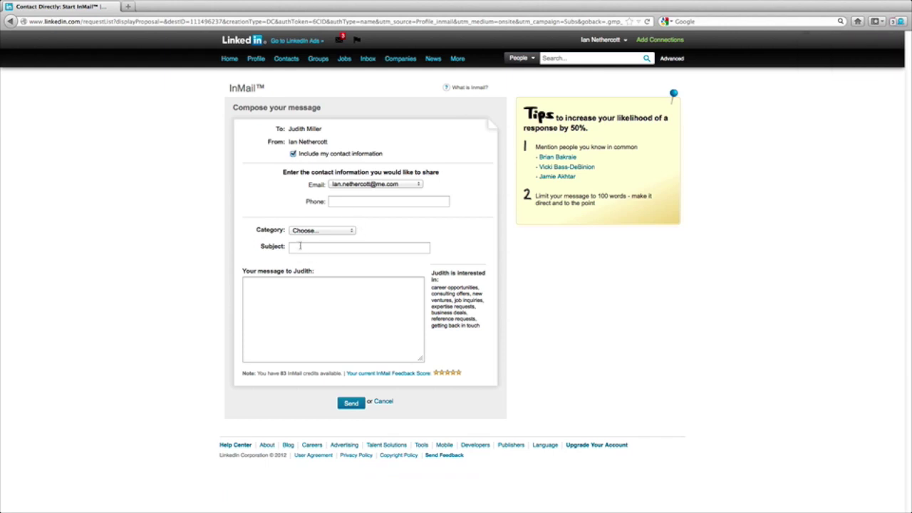
pyautogui.click(317, 231)
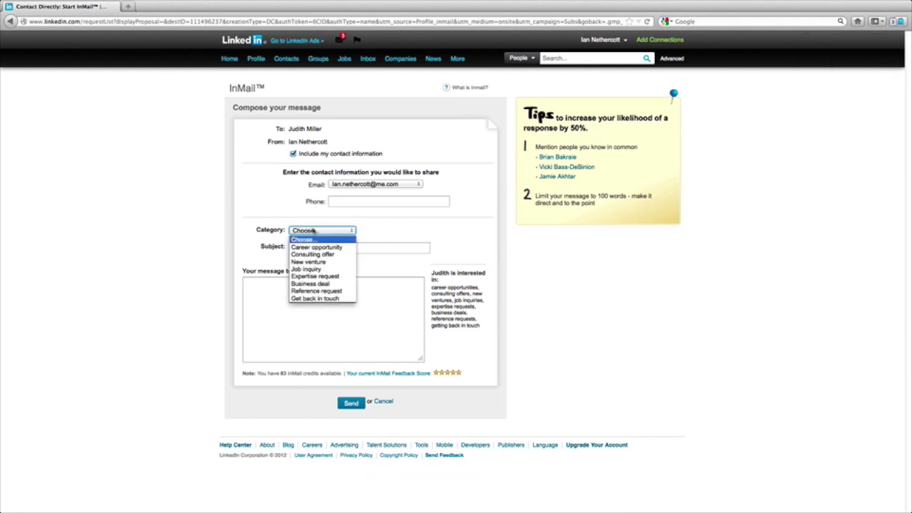
pyautogui.click(314, 277)
pyautogui.click(323, 247)
pyautogui.write('I would love to...')
# Write a message praising the group and noting common connections, then select the shared-connections tip.
pyautogui.click(270, 299)
pyautogui.write('Hello ')
pyautogui.write('Judith,  ')
pyautogui.write('I would love to ')
pyautogui.write('be part of y')
pyautogui.write('our network')
pyautogui.write('. Great job')
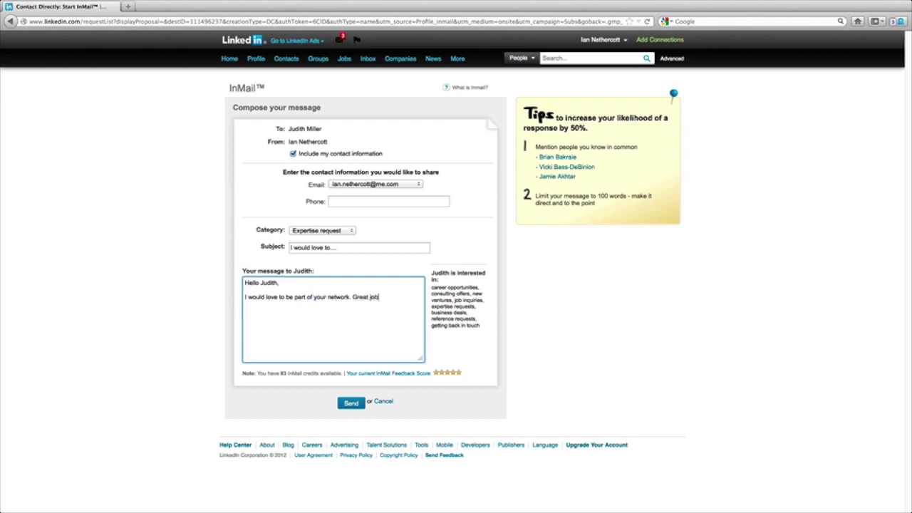
pyautogui.write(' with your group I love it.')
pyautogui.write('I also noti')
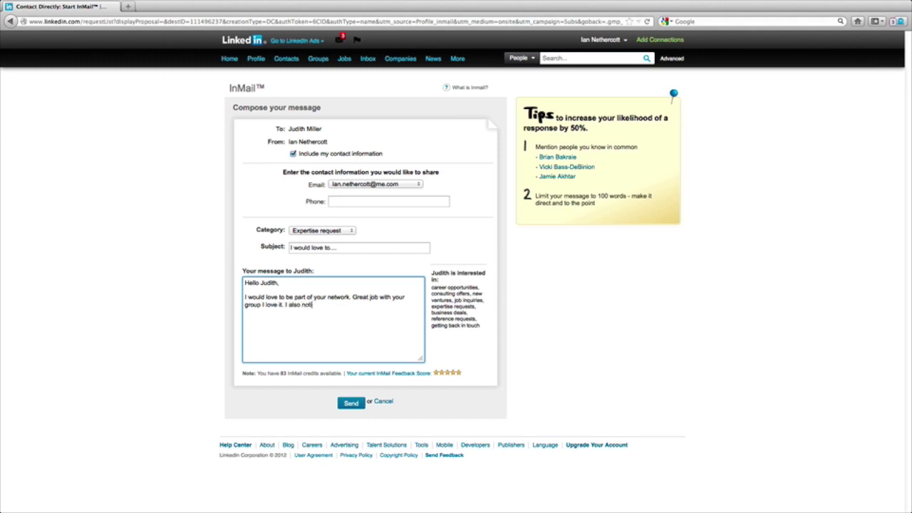
pyautogui.write('ced we have a number of comm')
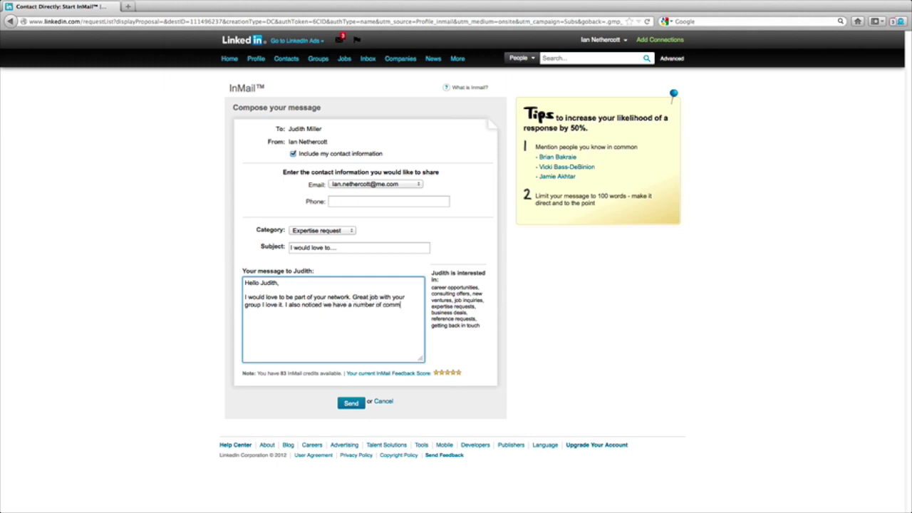
pyautogui.write('ections including:')
pyautogui.moveTo(576, 178); pyautogui.dragTo(535, 160)
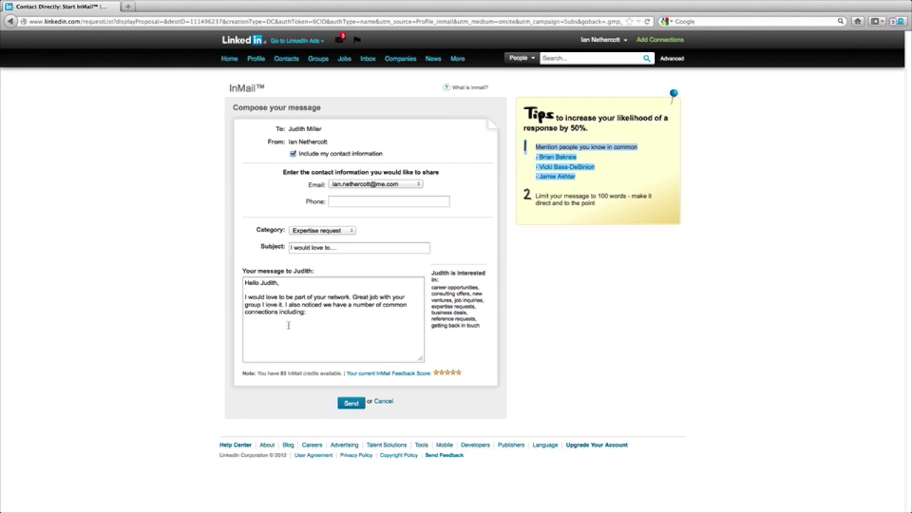
# Paste the shared-connections list below the message text and add an exclamation mark and new lines.
pyautogui.click(266, 329)
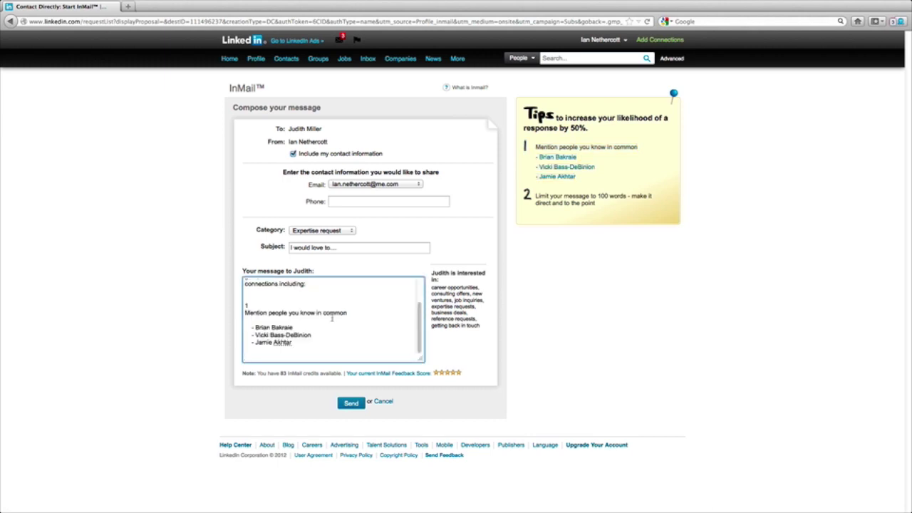
pyautogui.press('Return')
pyautogui.press('Return')
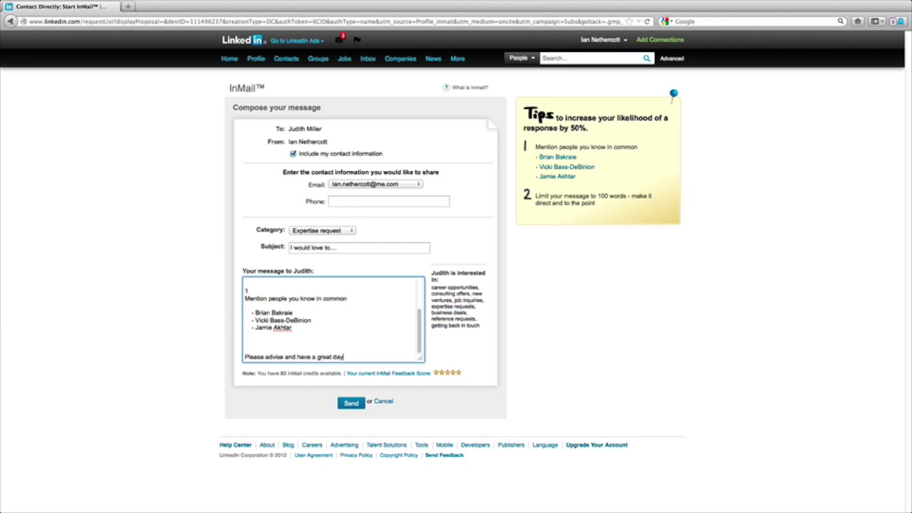
pyautogui.write('!')
pyautogui.press('Return')
pyautogui.press('Return')
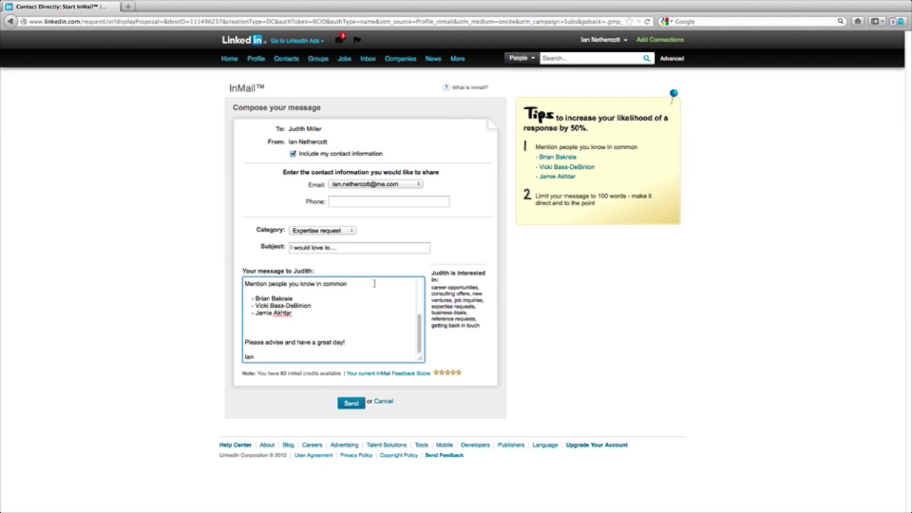
# Delete the 'Mention people you know in common' line and blank lines, then send the InMail.
pyautogui.moveTo(374, 284); pyautogui.dragTo(220, 285)
pyautogui.press('BackSpace')
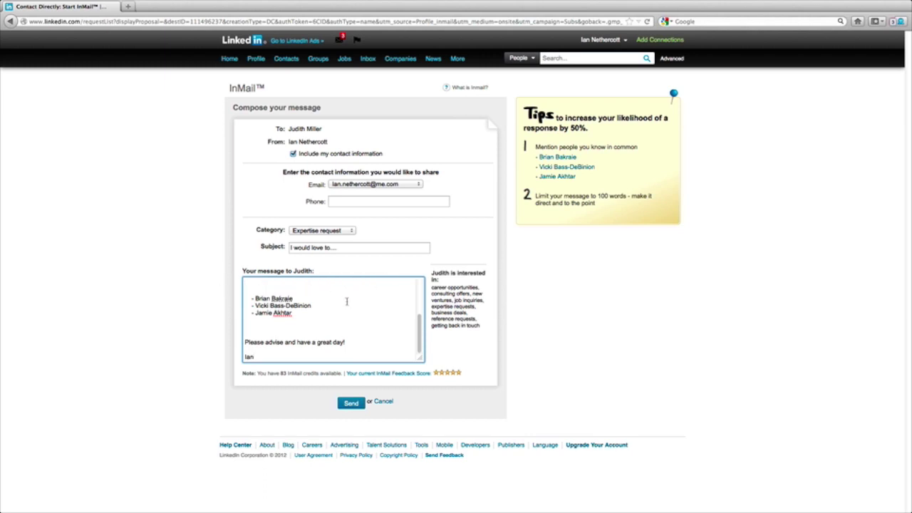
pyautogui.scroll(5, 346, 301)
pyautogui.press('BackSpace')
pyautogui.press('BackSpace')
pyautogui.press('BackSpace')
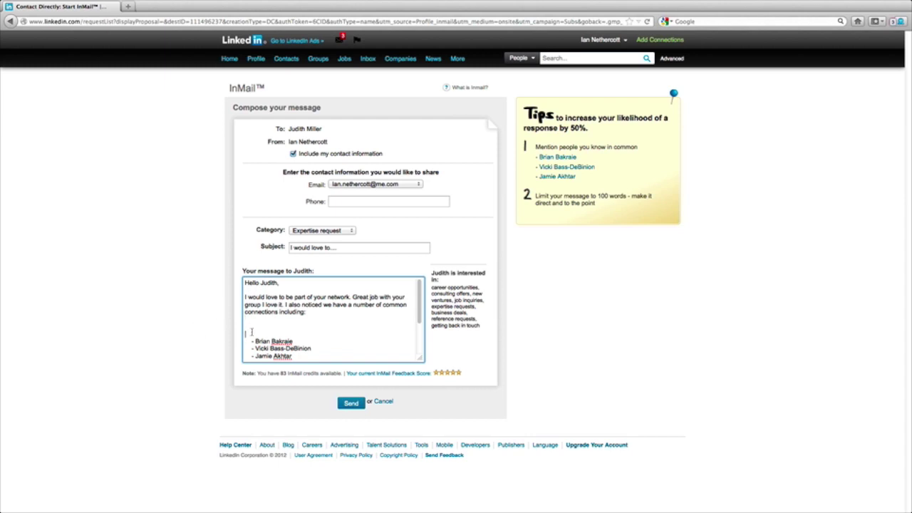
pyautogui.press('BackSpace')
pyautogui.press('BackSpace')
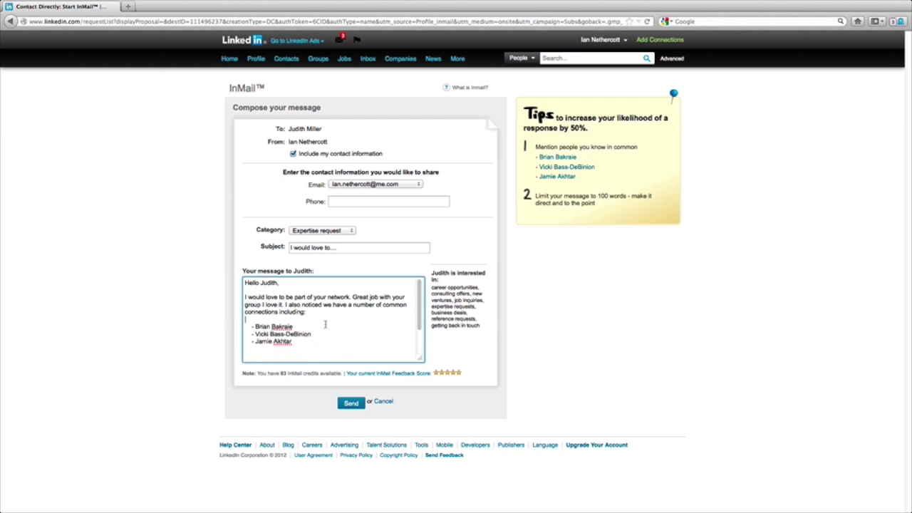
pyautogui.click(353, 405)
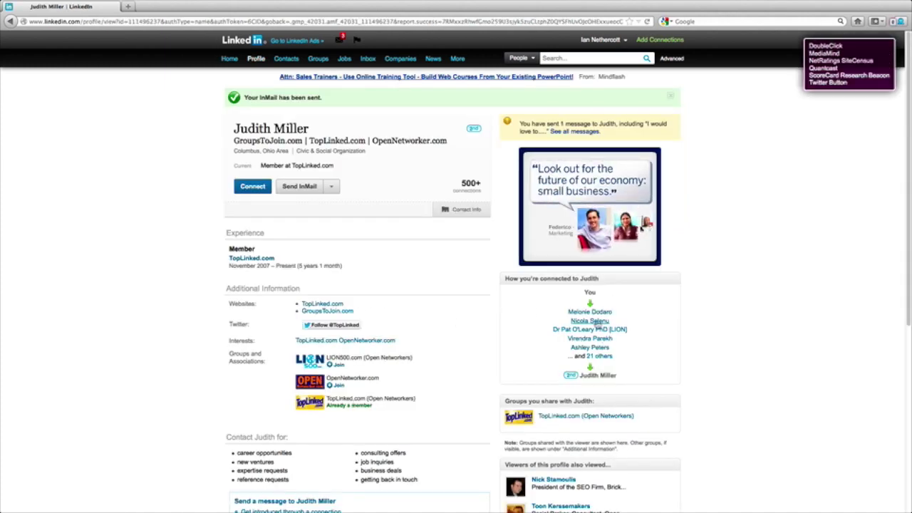
# Go to the Home feed, then open Answers from the More menu in the top bar.
pyautogui.click(225, 60)
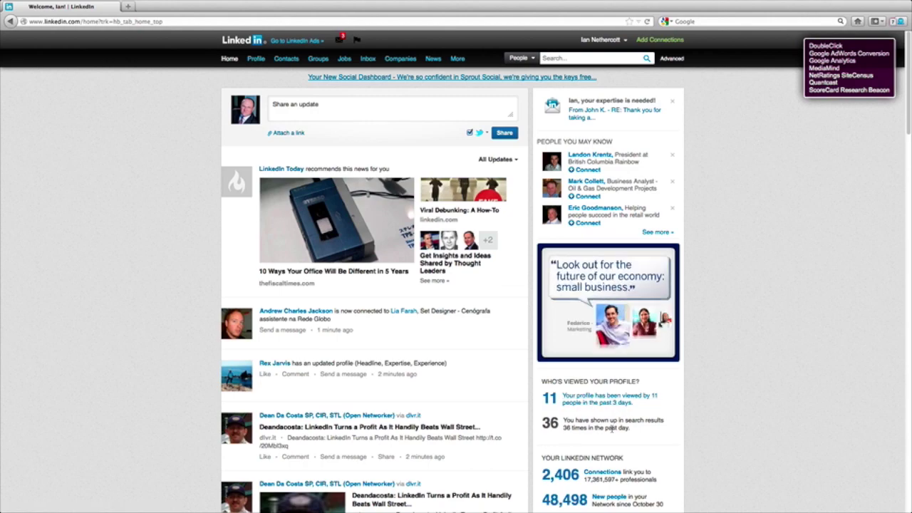
pyautogui.scroll(-5, 651, 459)
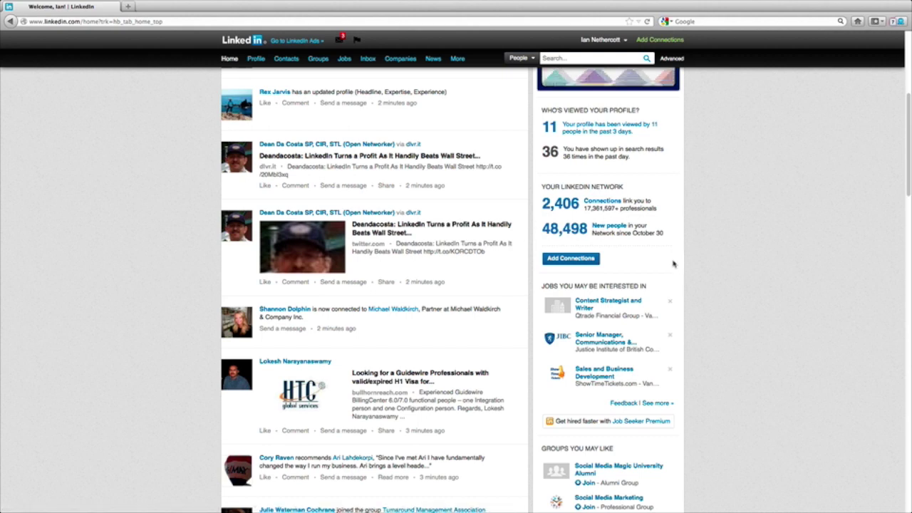
pyautogui.scroll(5, 673, 260)
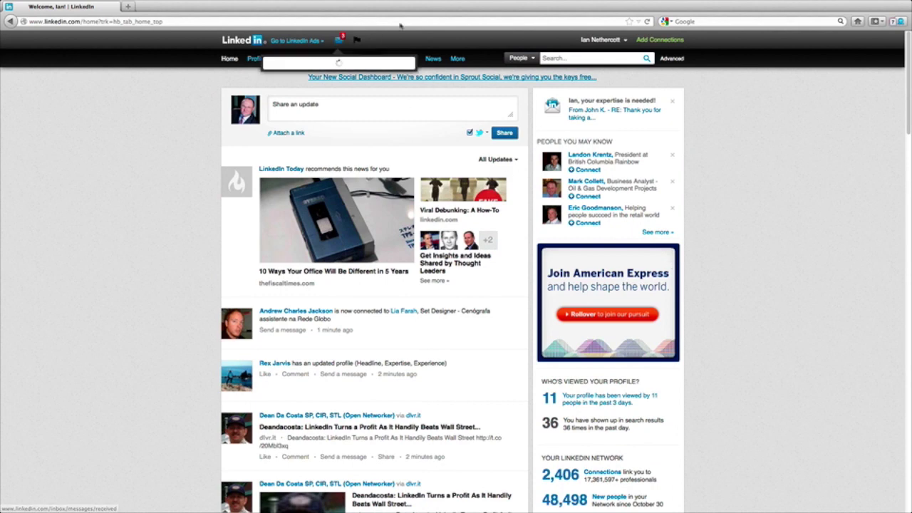
pyautogui.moveTo(457, 58)
pyautogui.click(460, 87)
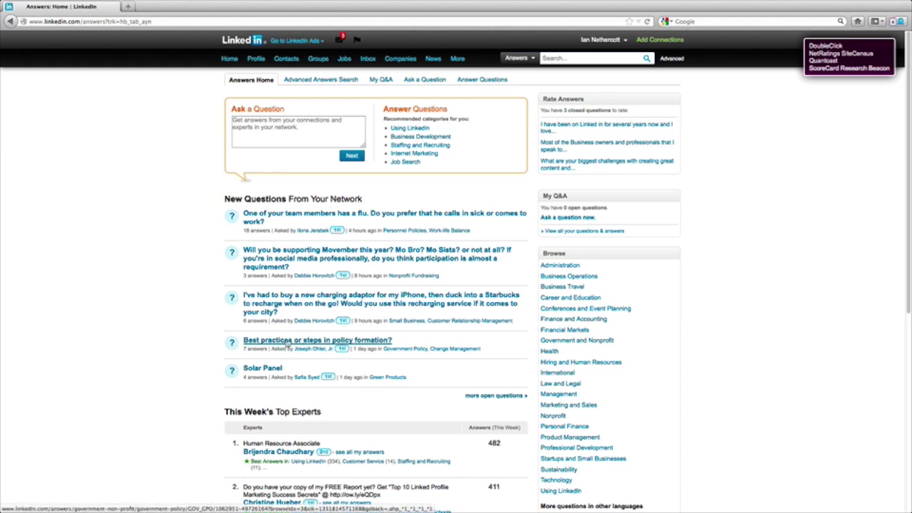
pyautogui.click(288, 342)
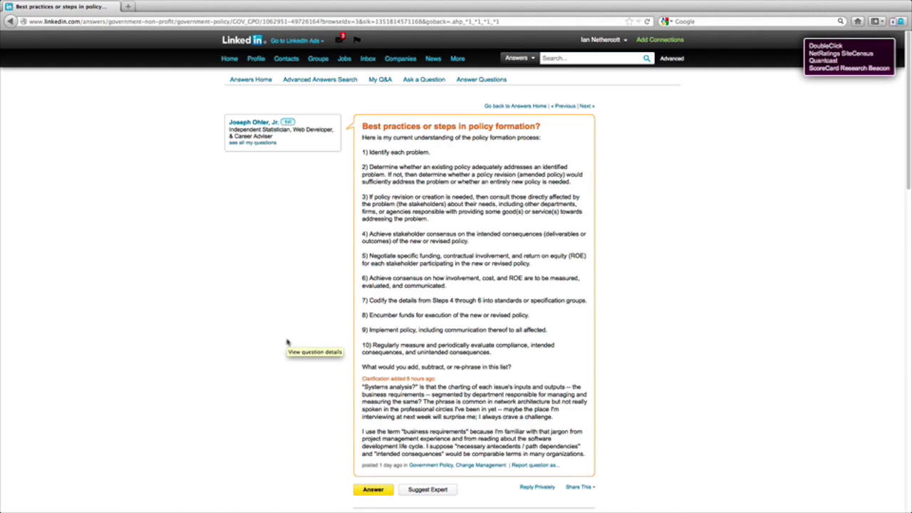
pyautogui.scroll(-5, 287, 258)
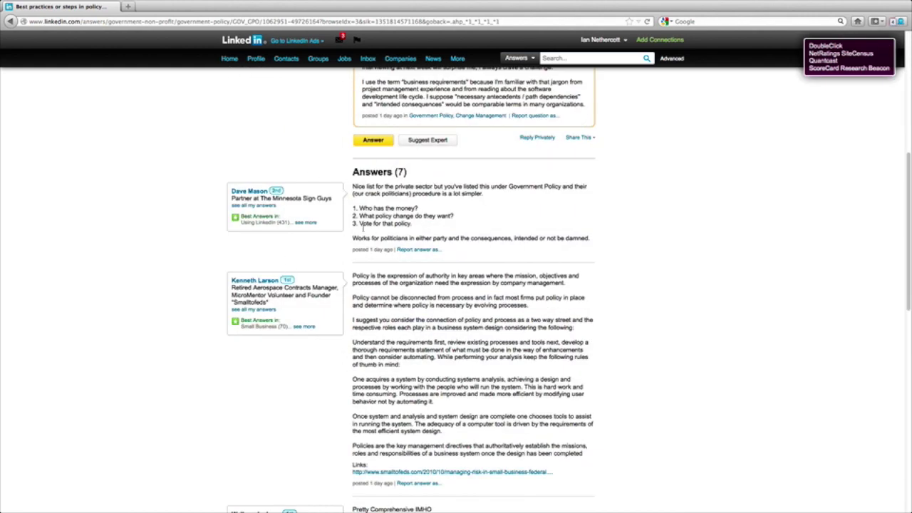
pyautogui.scroll(-4, 365, 246)
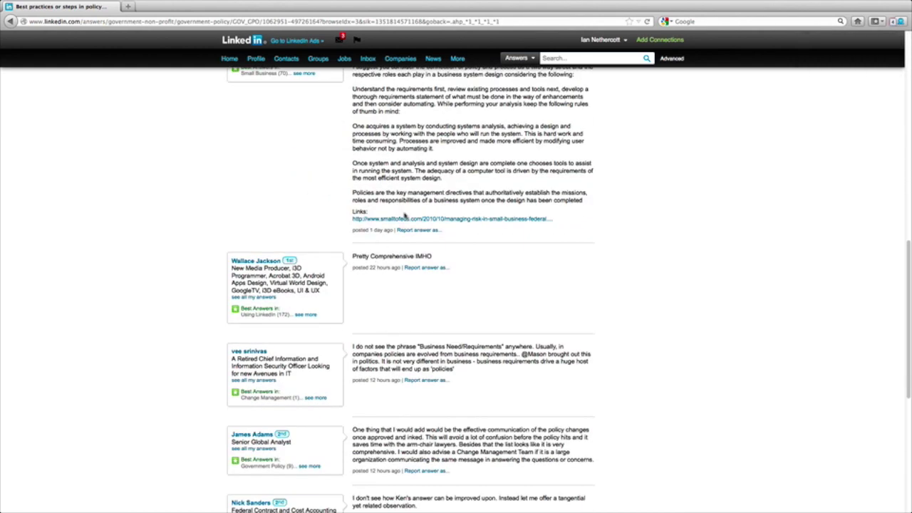
pyautogui.scroll(9, 266, 179)
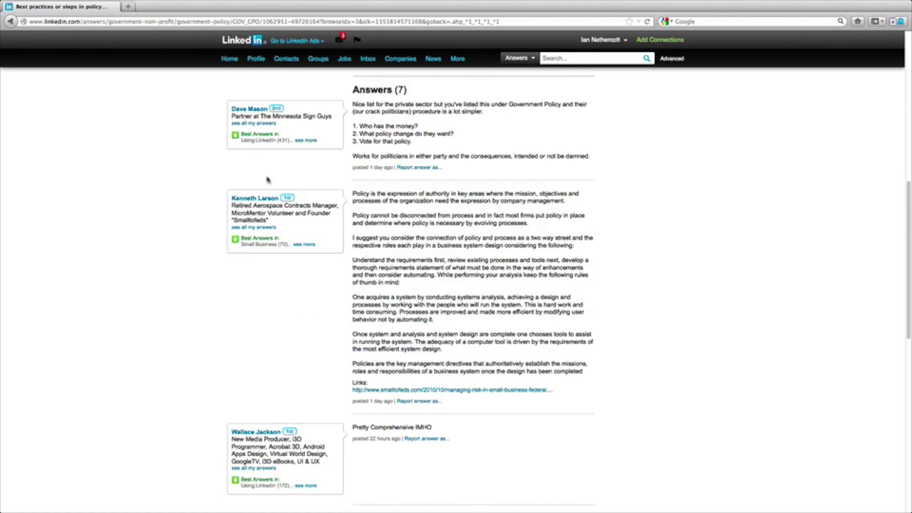
pyautogui.click(12, 21)
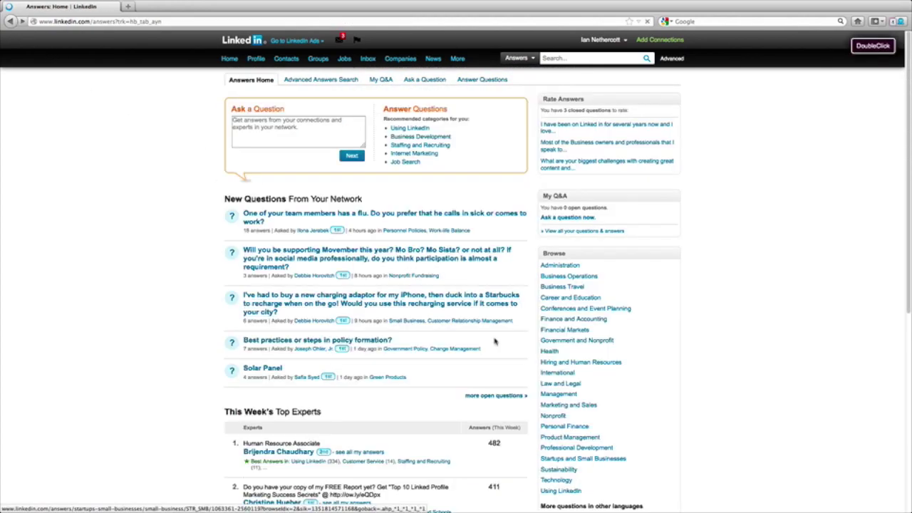
pyautogui.scroll(-3, 392, 444)
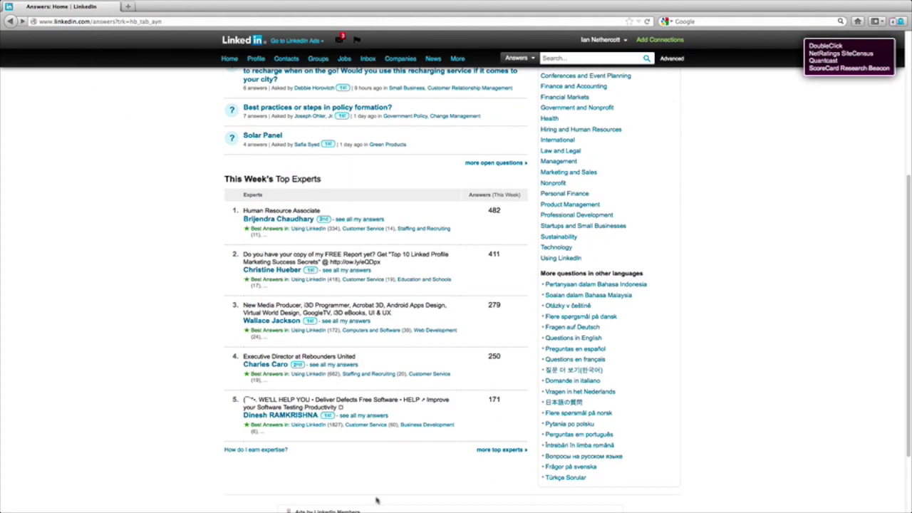
pyautogui.scroll(3, 450, 395)
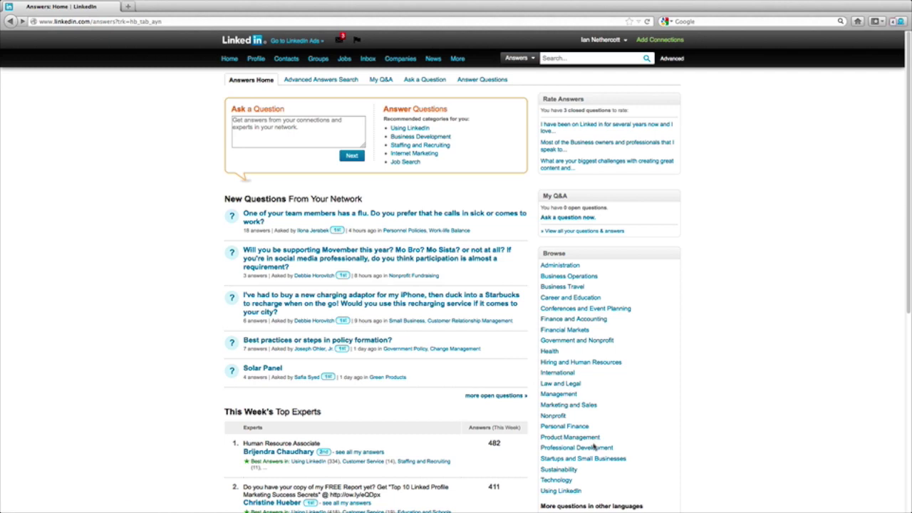
pyautogui.scroll(-3, 552, 335)
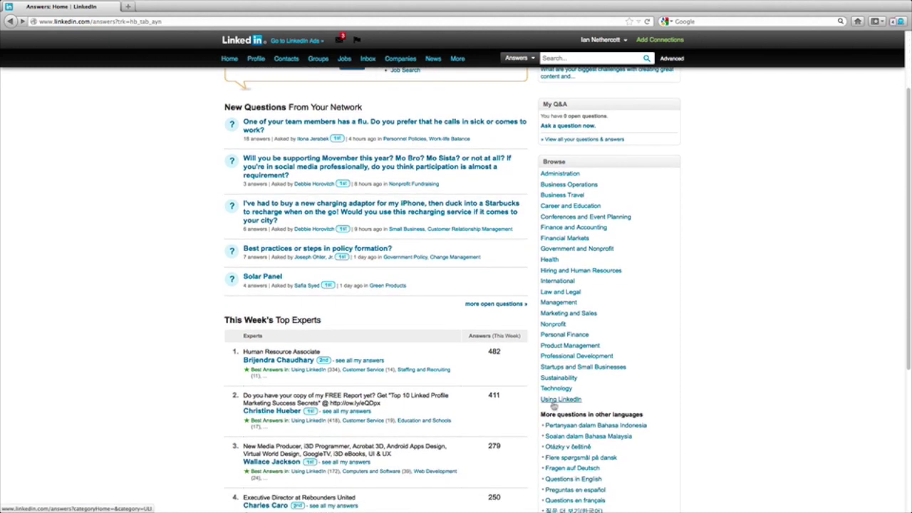
pyautogui.scroll(3, 555, 403)
# Visit the Connections list and Export connections page, then run an empty People search.
pyautogui.moveTo(286, 62)
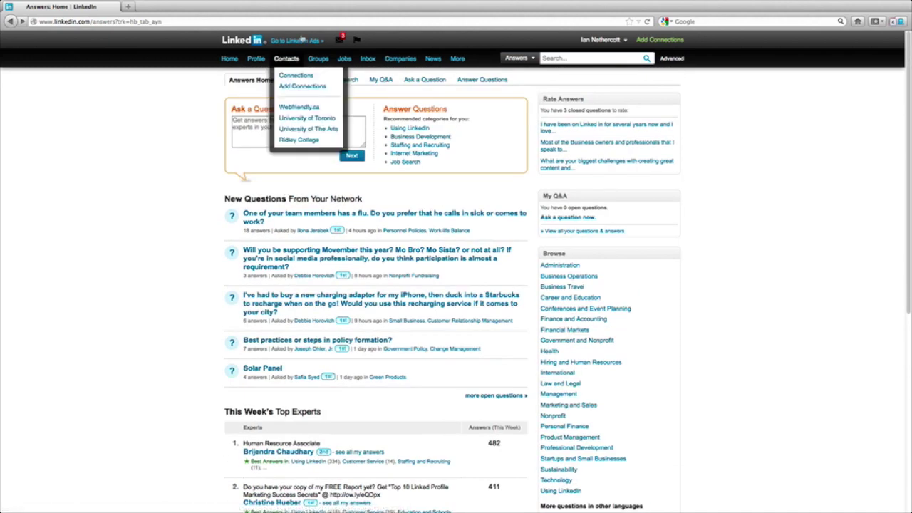
pyautogui.click(285, 75)
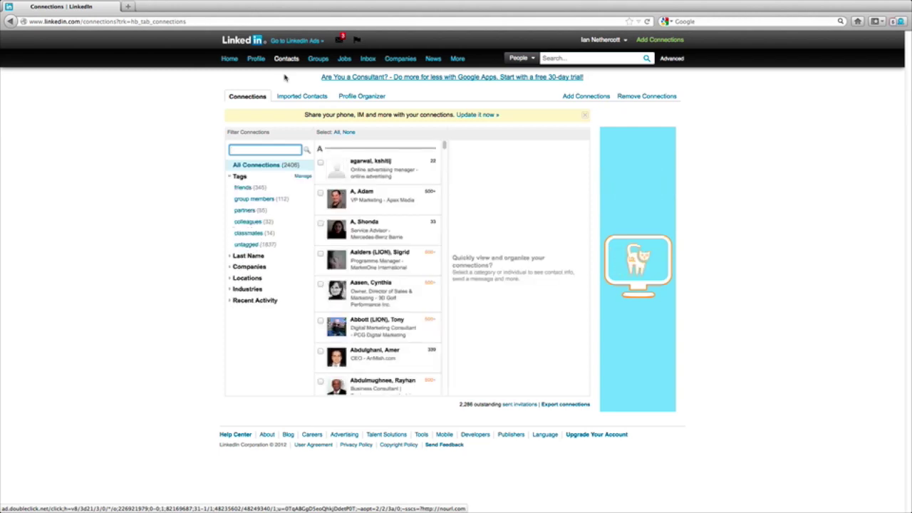
pyautogui.click(566, 404)
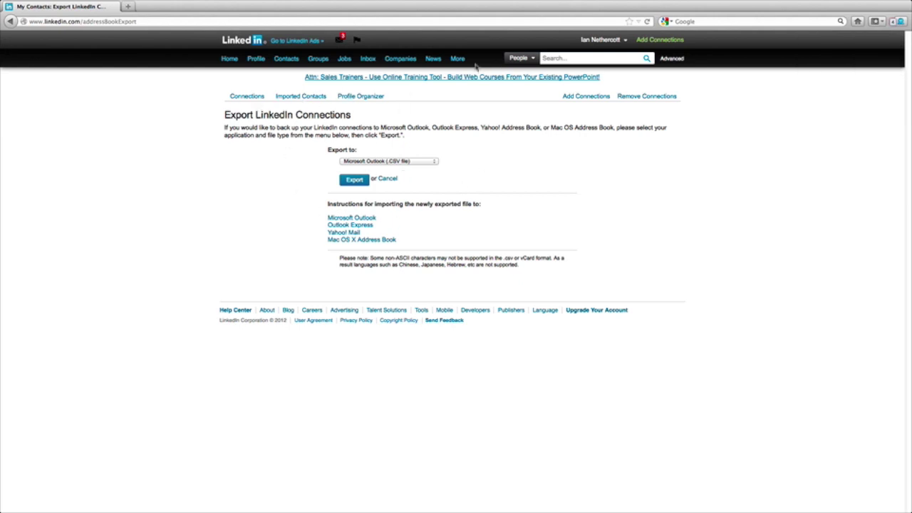
pyautogui.click(646, 59)
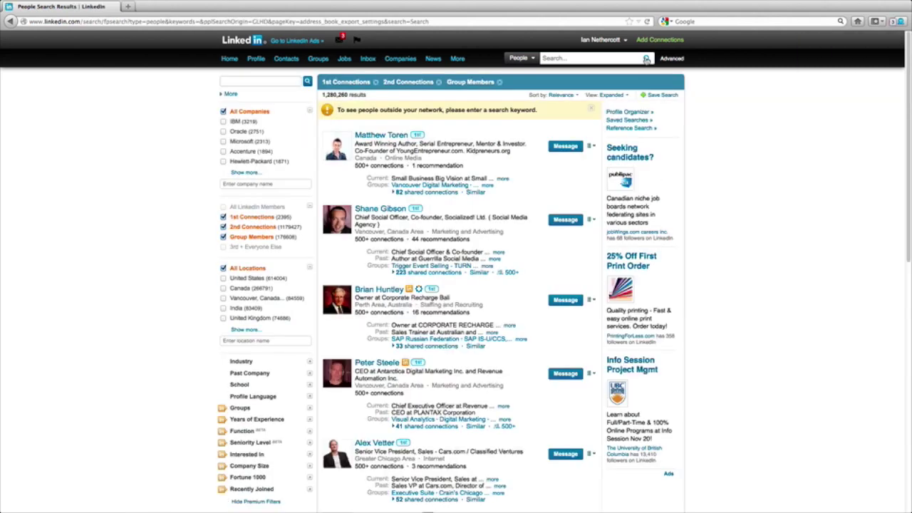
# Search people for 'social media and canada' and expand the Industry filter choices.
pyautogui.click(571, 57)
pyautogui.write('social media an')
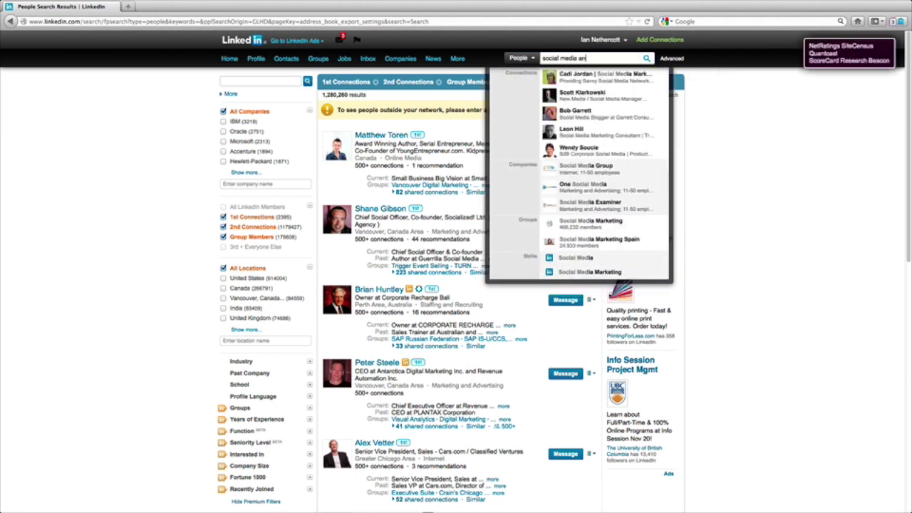
pyautogui.write('d canada')
pyautogui.press('Return')
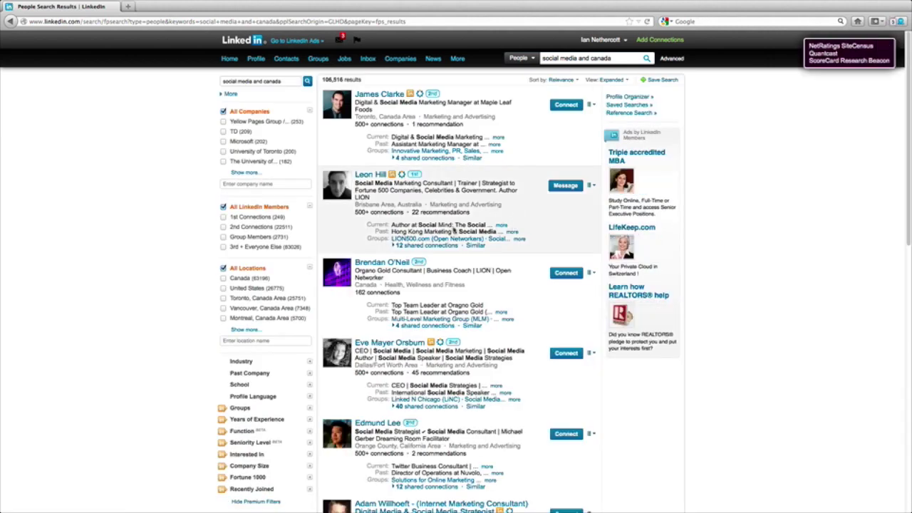
pyautogui.scroll(-5, 458, 231)
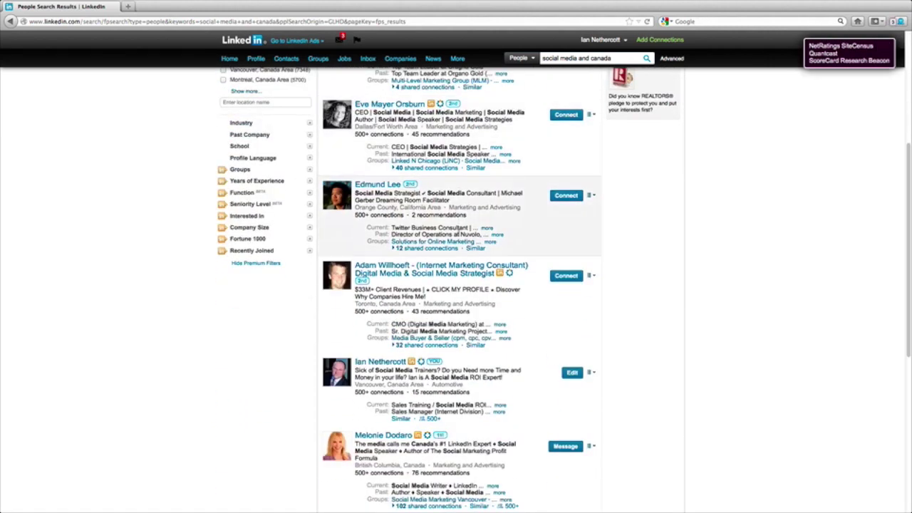
pyautogui.scroll(-2, 402, 313)
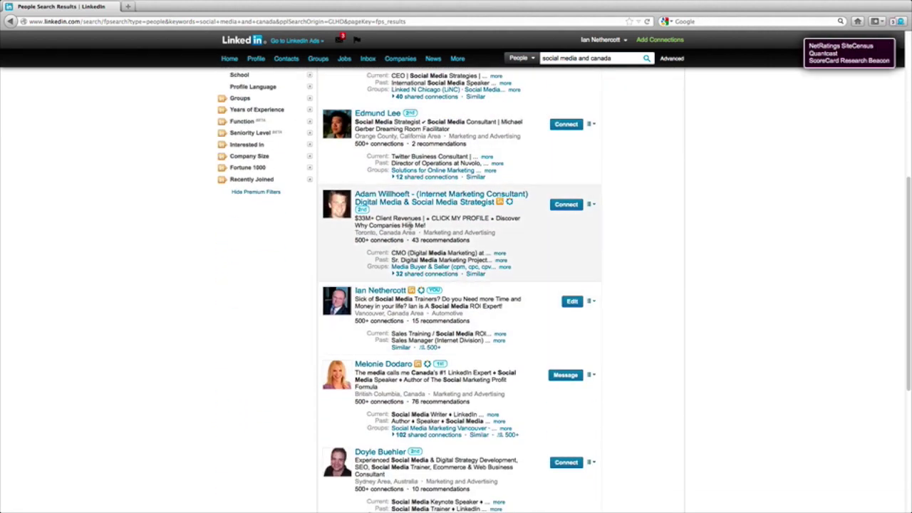
pyautogui.scroll(6, 411, 223)
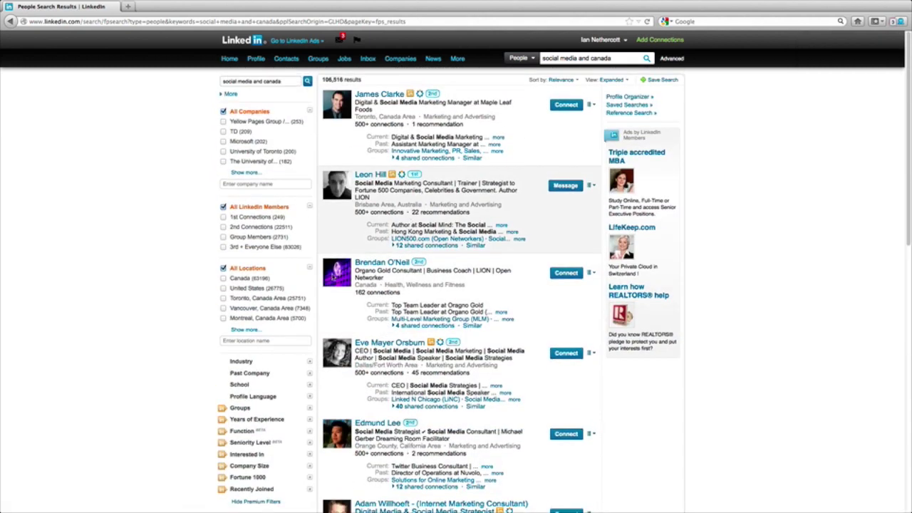
pyautogui.click(308, 362)
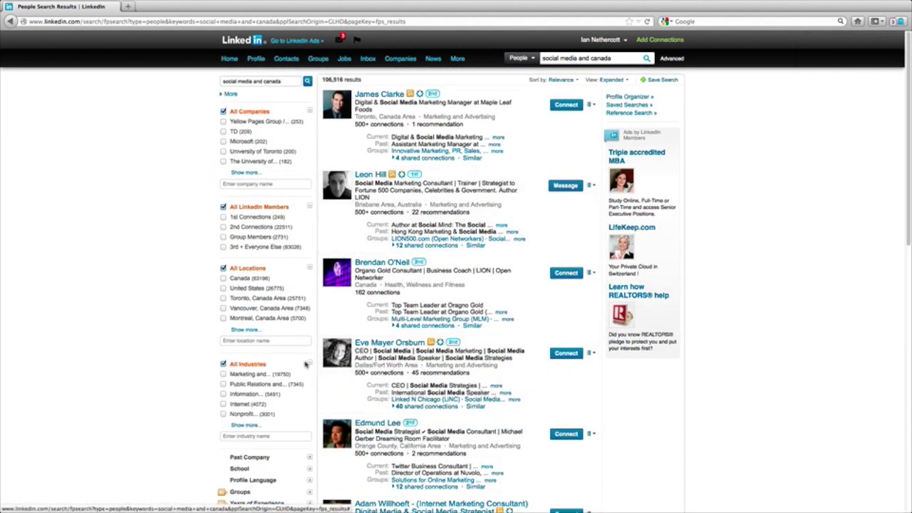
# Filter results to Marketing and Advertising in Canada, briefly adding then dropping the Vancouver area.
pyautogui.click(223, 374)
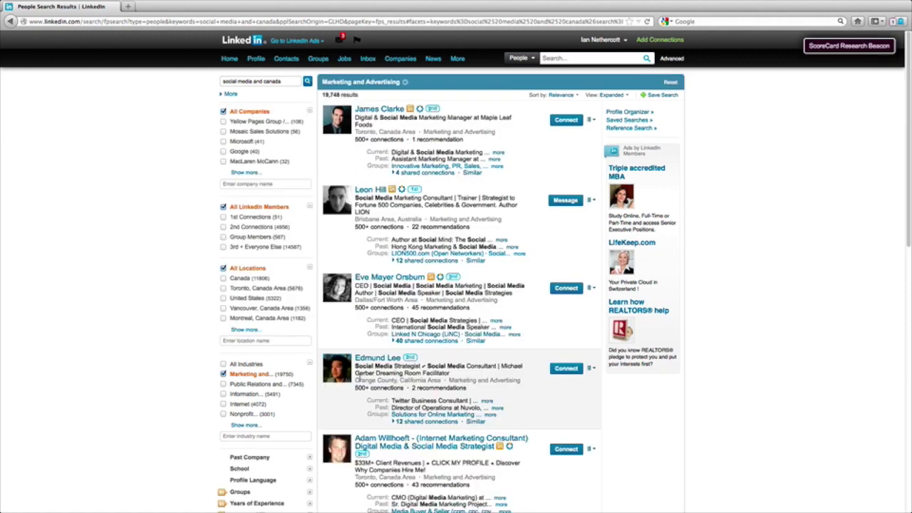
pyautogui.scroll(-1, 235, 284)
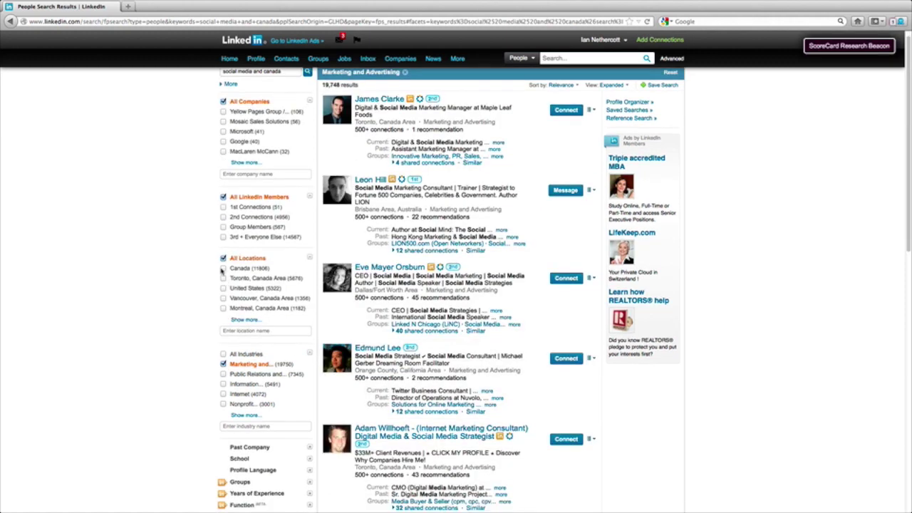
pyautogui.click(223, 269)
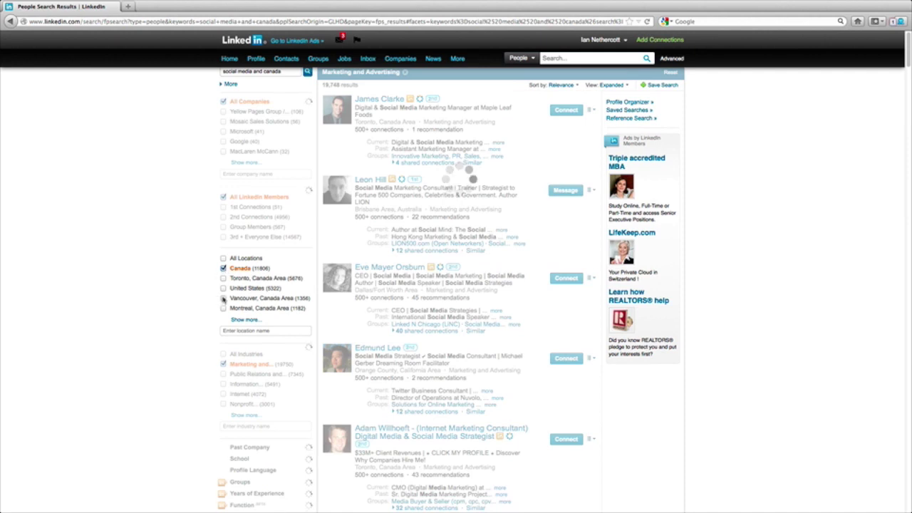
pyautogui.click(223, 299)
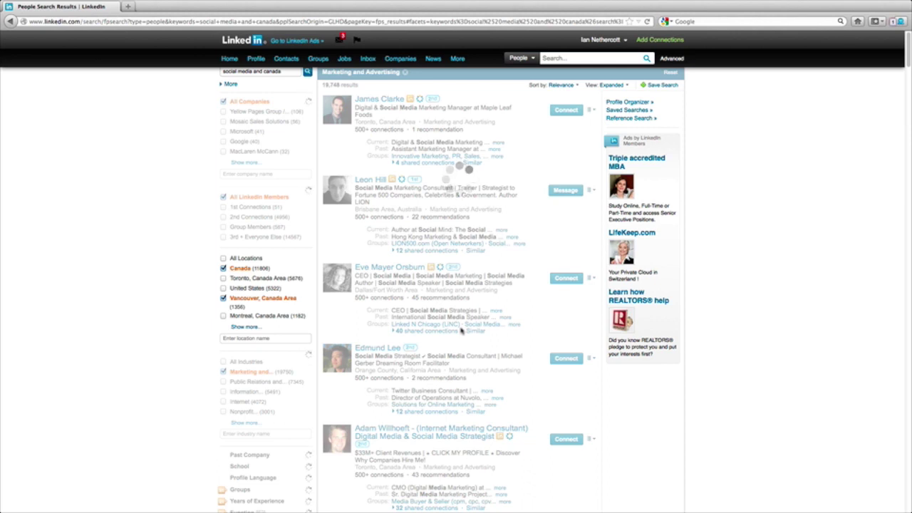
pyautogui.click(223, 298)
# Clear and then restore the Canada location filter, and view page 2 of the results.
pyautogui.scroll(-3, 269, 361)
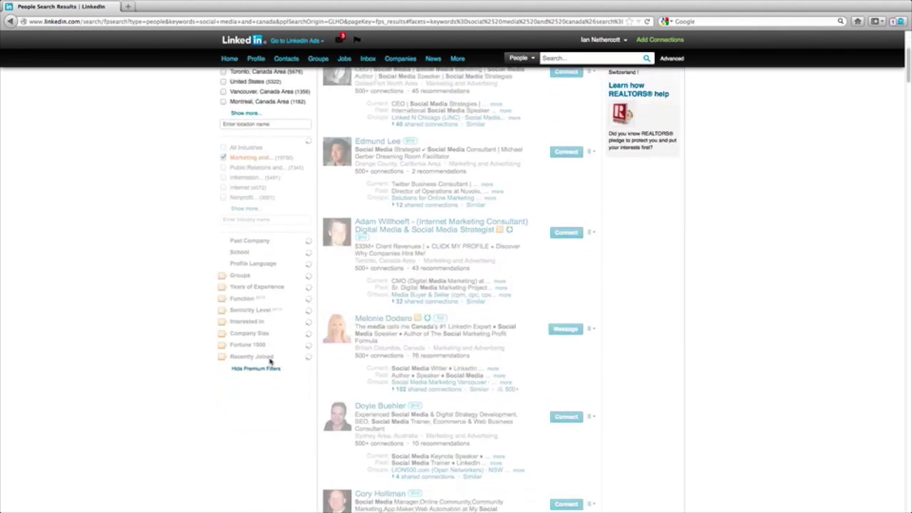
pyautogui.scroll(4, 270, 362)
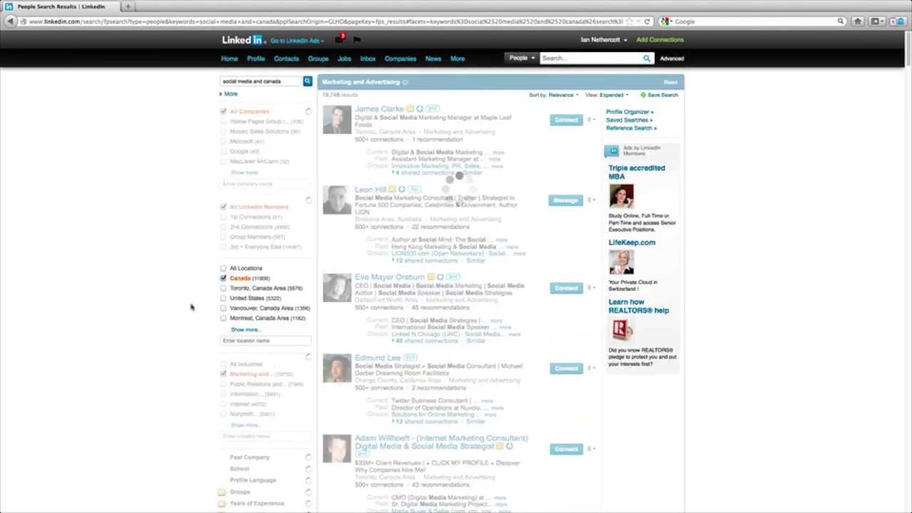
pyautogui.click(225, 279)
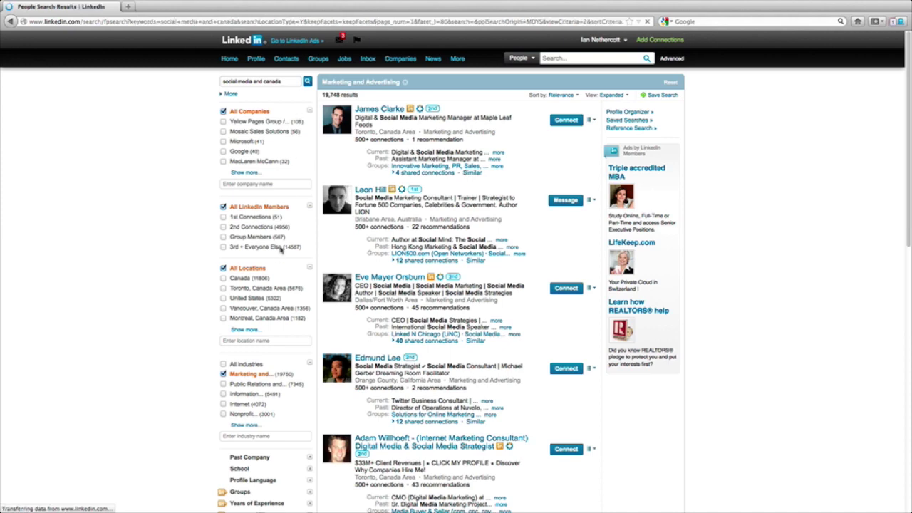
pyautogui.click(223, 277)
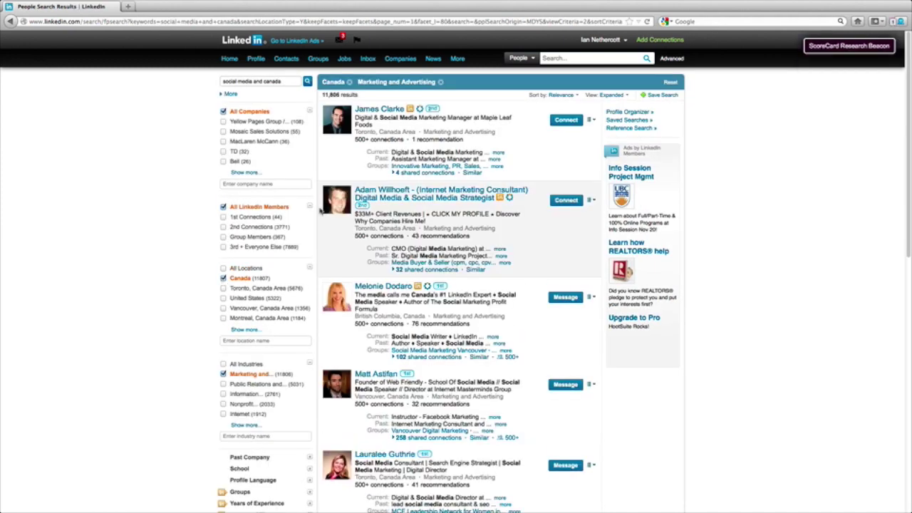
pyautogui.scroll(-4, 449, 354)
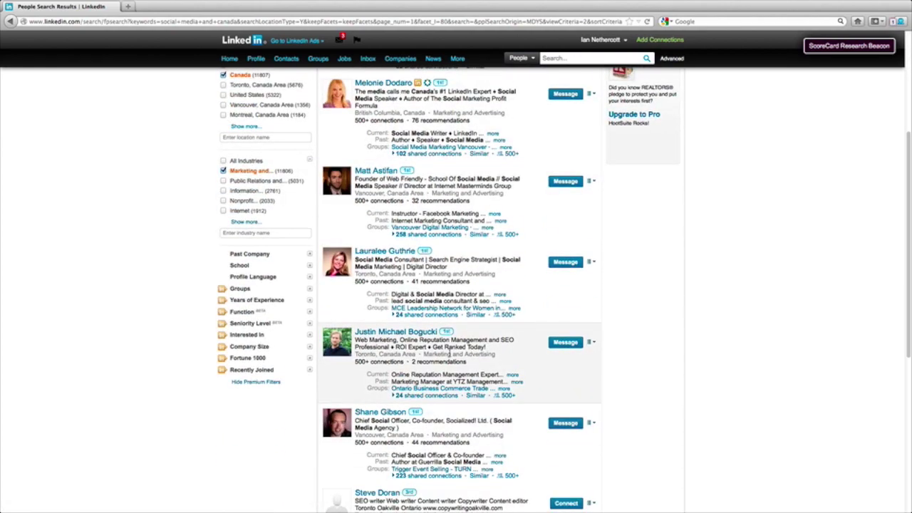
pyautogui.scroll(-2, 450, 354)
pyautogui.scroll(-2, 449, 355)
pyautogui.scroll(8, 450, 354)
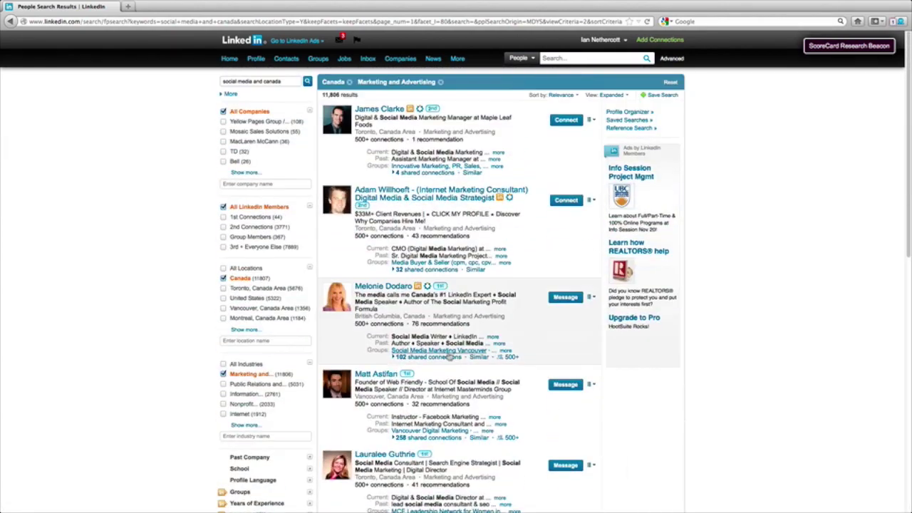
pyautogui.scroll(-5, 449, 355)
pyautogui.scroll(4, 449, 355)
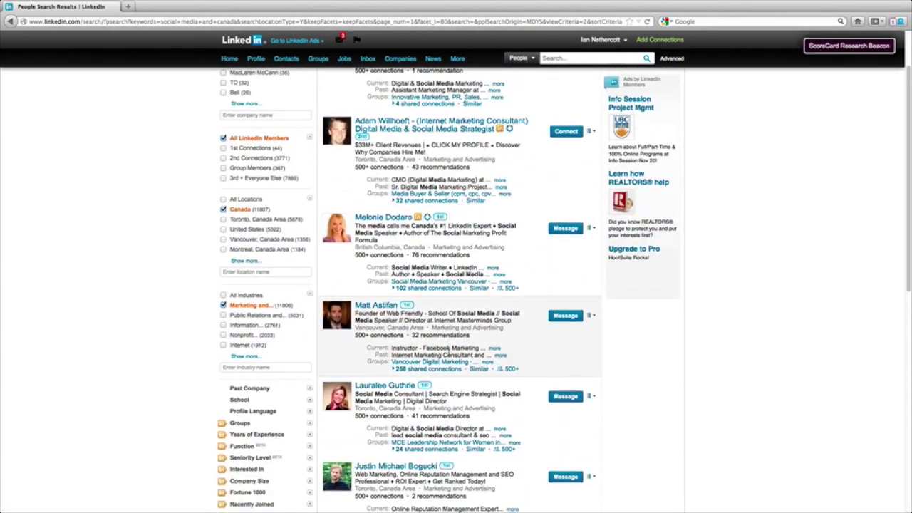
pyautogui.scroll(-6, 449, 356)
pyautogui.click(372, 397)
# Remove the Canada filter to search all locations and open the first result's profile.
pyautogui.scroll(-5, 381, 399)
pyautogui.scroll(-3, 383, 396)
pyautogui.scroll(7, 384, 396)
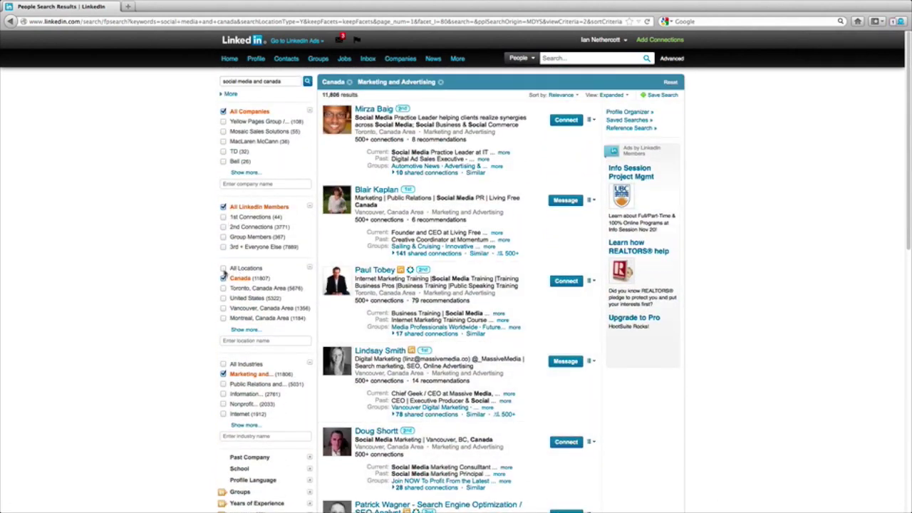
pyautogui.click(223, 278)
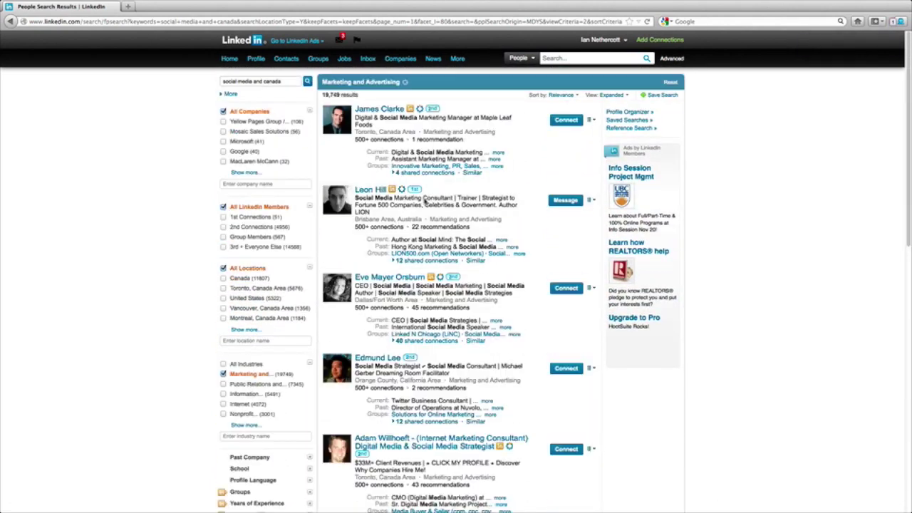
pyautogui.click(380, 109)
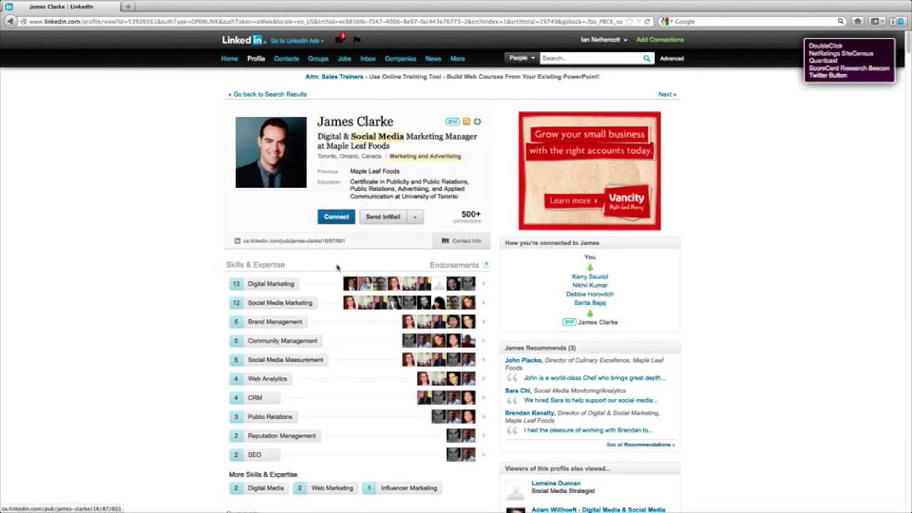
# Scroll through the Toronto social media manager's profile and go back to the results.
pyautogui.scroll(-5, 339, 265)
pyautogui.scroll(-5, 340, 267)
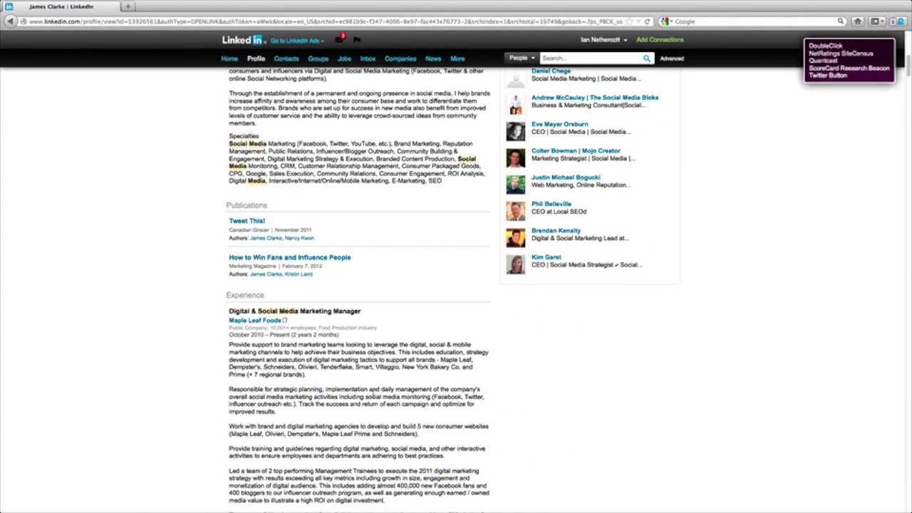
pyautogui.scroll(7, 391, 380)
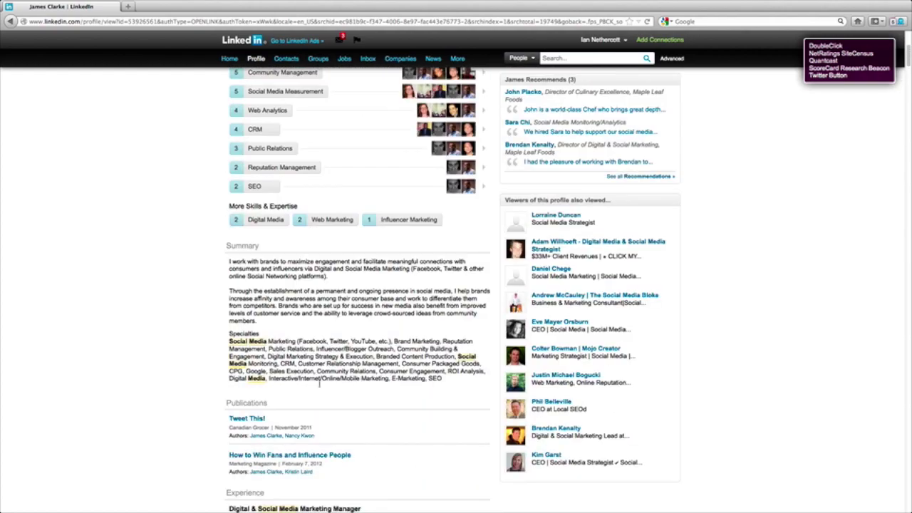
pyautogui.scroll(4, 321, 346)
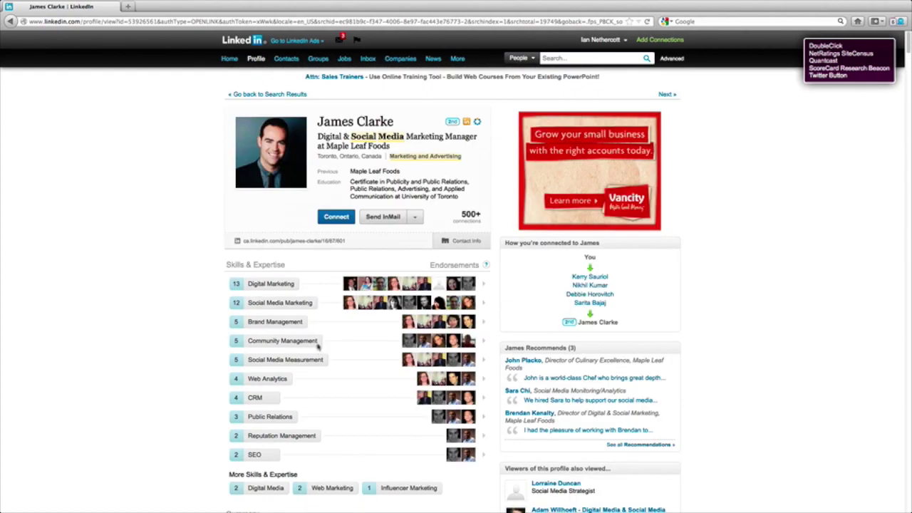
pyautogui.scroll(-6, 320, 346)
pyautogui.scroll(-6, 322, 347)
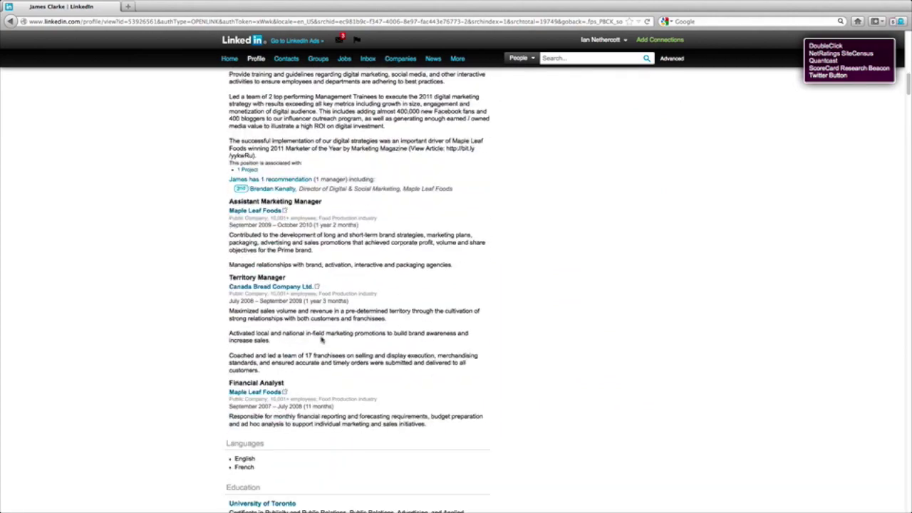
pyautogui.scroll(10, 305, 301)
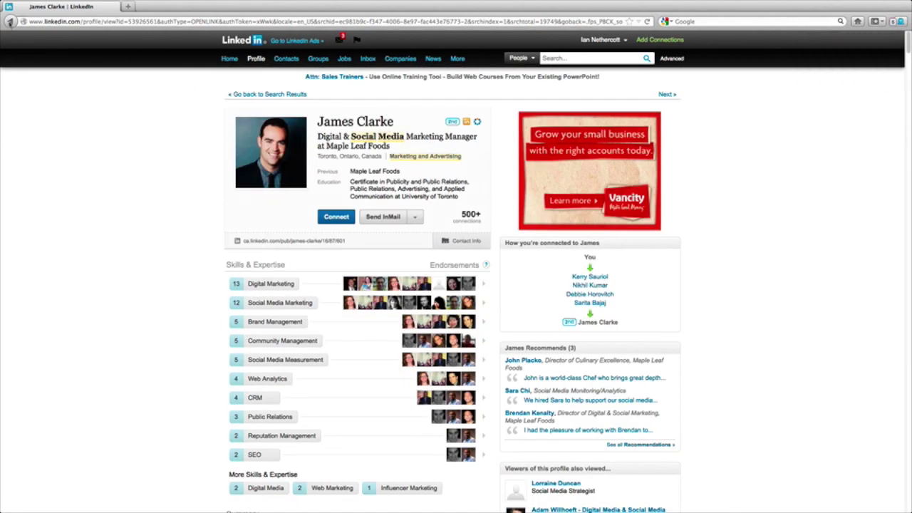
pyautogui.click(10, 22)
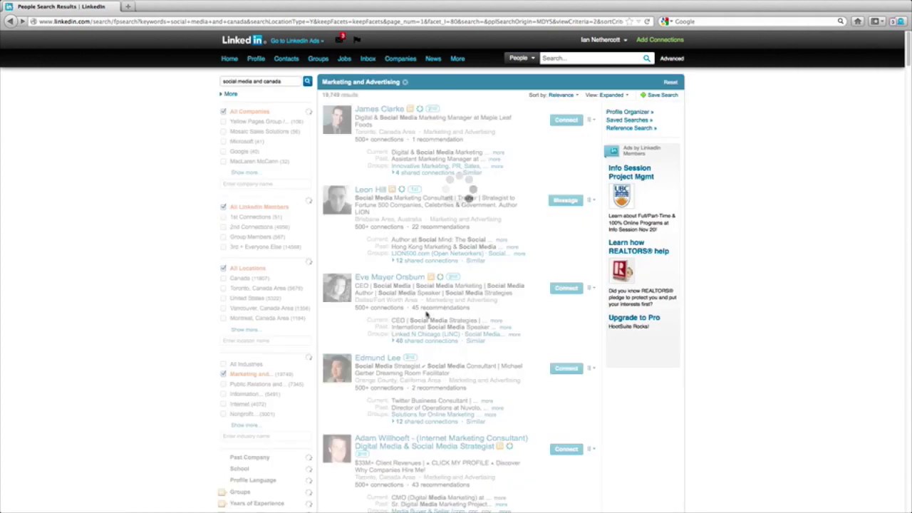
# View the Brisbane social media consultant's profile, then return to the search results.
pyautogui.click(370, 191)
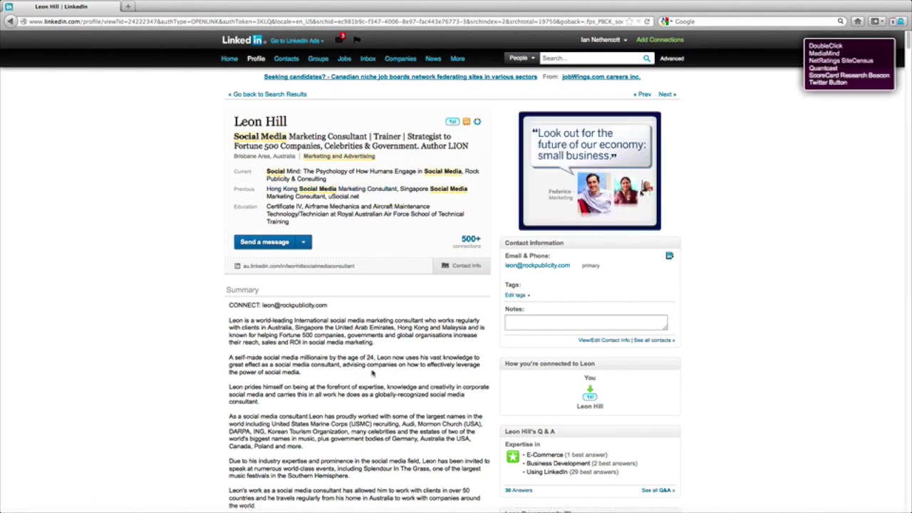
pyautogui.scroll(-5, 369, 371)
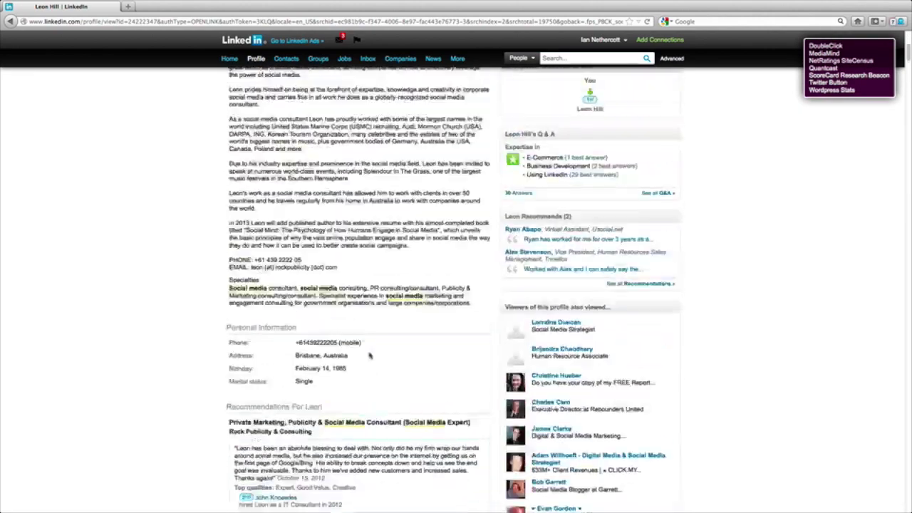
pyautogui.scroll(3, 368, 351)
pyautogui.click(11, 21)
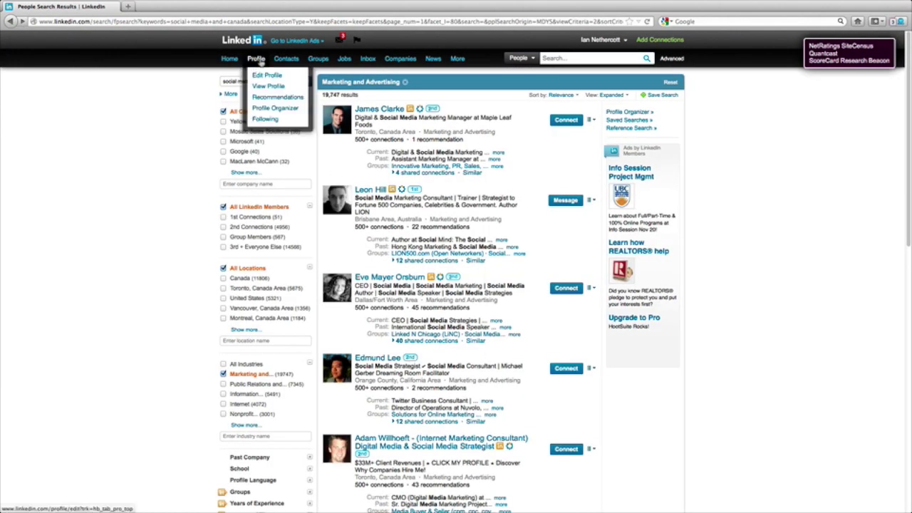
# Scroll your profile to SlideShare Presentations and open the SlideShare app's featured presentations.
pyautogui.click(258, 60)
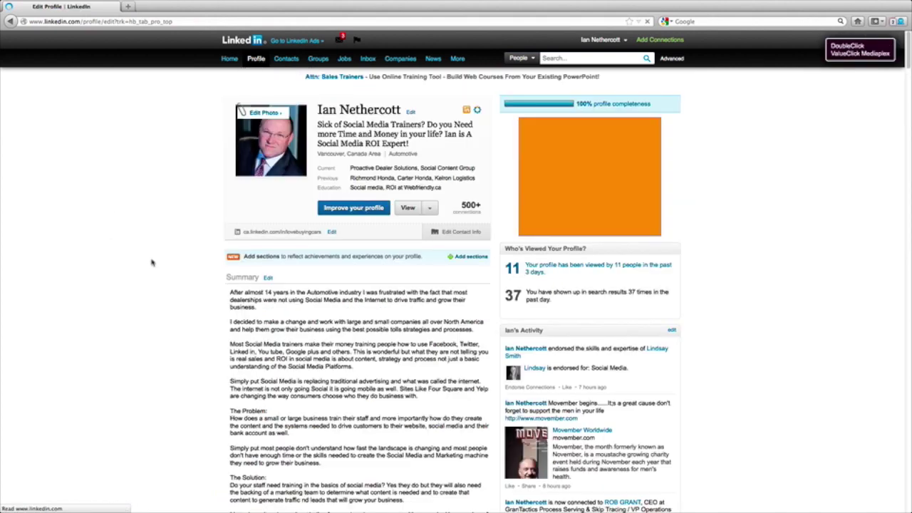
pyautogui.scroll(-5, 198, 271)
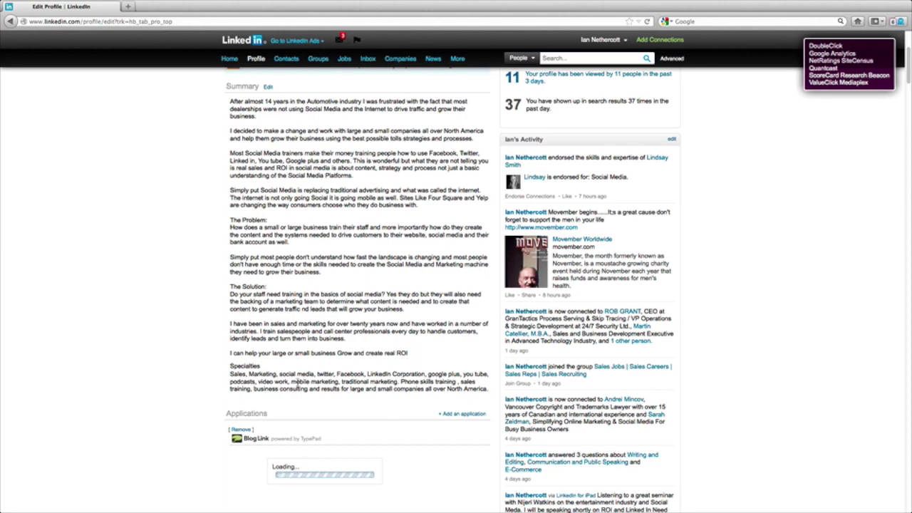
pyautogui.scroll(-7, 303, 419)
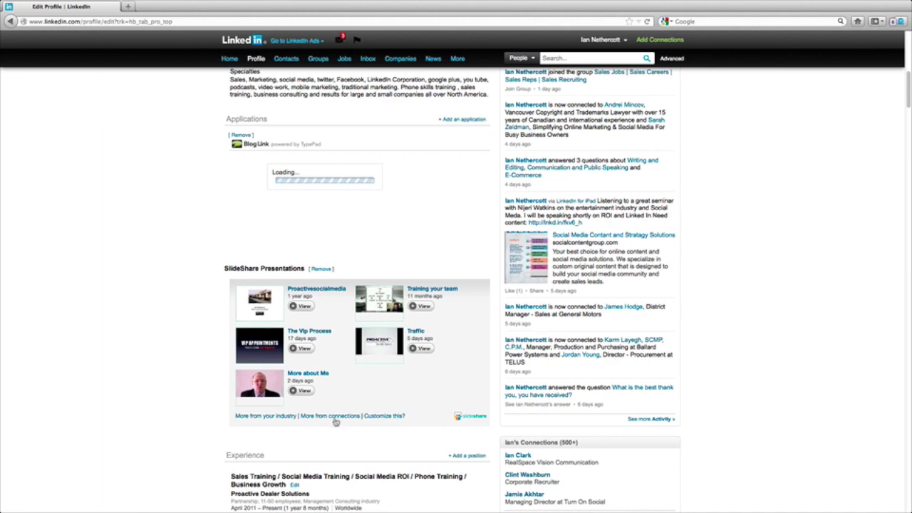
pyautogui.scroll(-3, 334, 419)
pyautogui.scroll(-1, 335, 418)
pyautogui.scroll(-1, 333, 421)
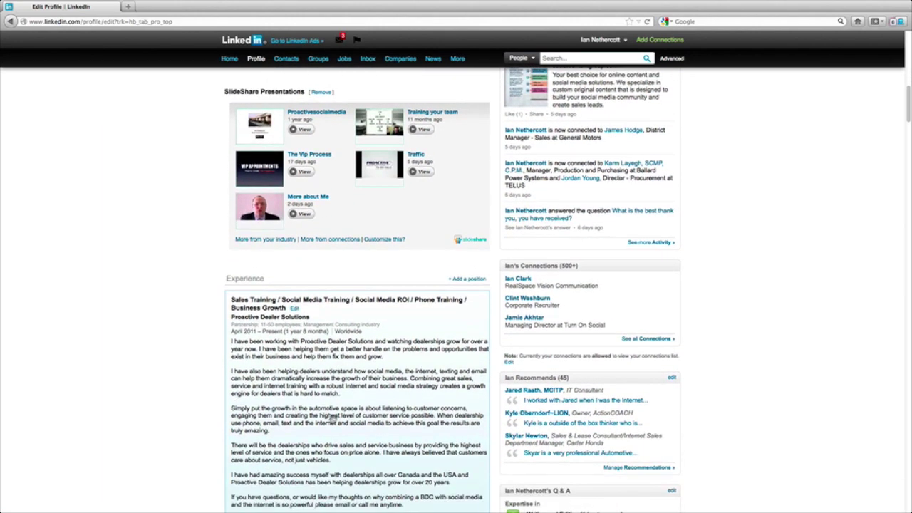
pyautogui.scroll(-10, 331, 419)
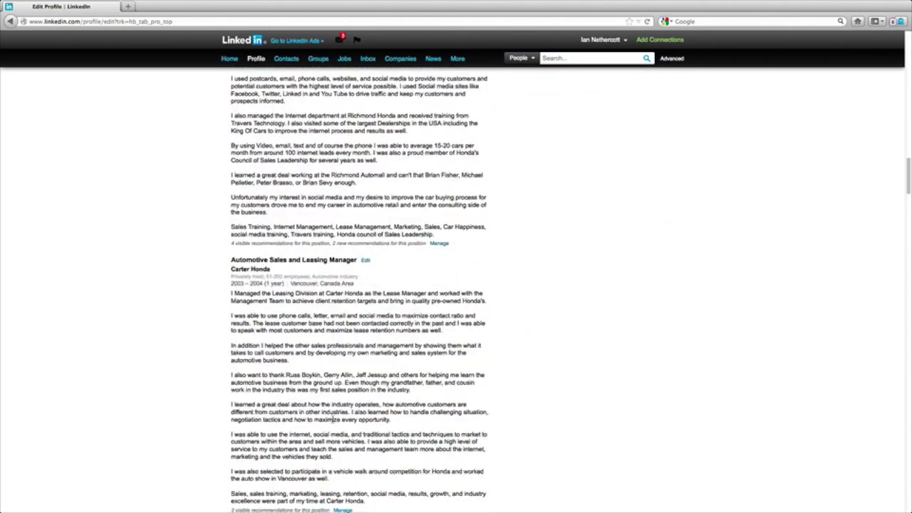
pyautogui.scroll(10, 332, 420)
pyautogui.scroll(5, 329, 398)
pyautogui.scroll(-2, 392, 153)
pyautogui.click(466, 319)
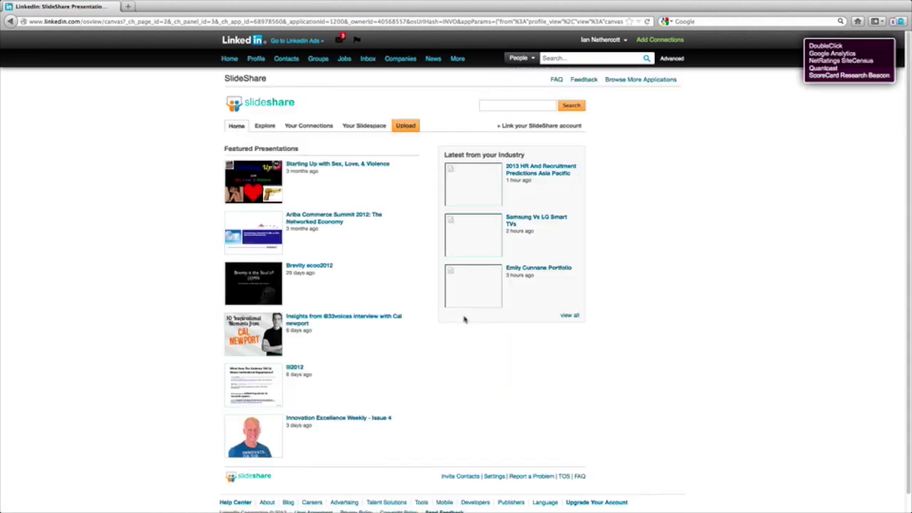
# Browse your Slidespace presentations in grid view, then open the SlideShare LinkedIn Dashboard.
pyautogui.click(357, 127)
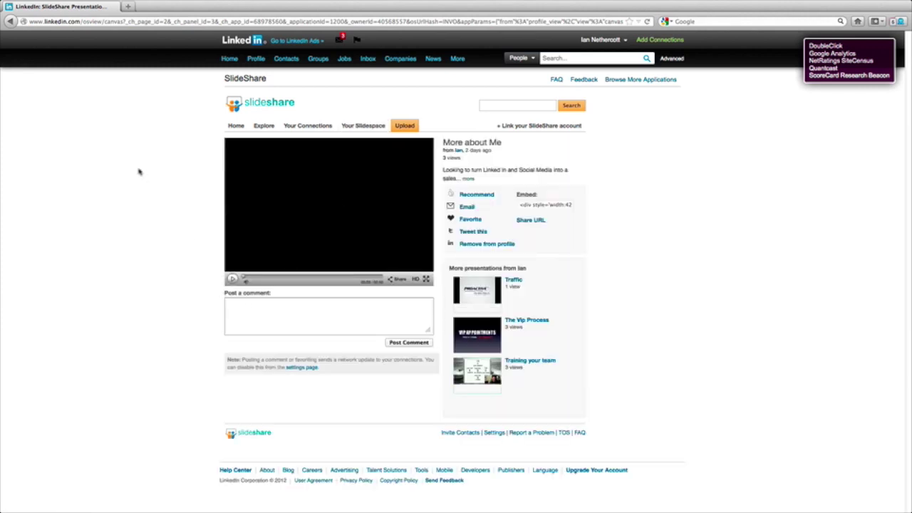
pyautogui.click(361, 127)
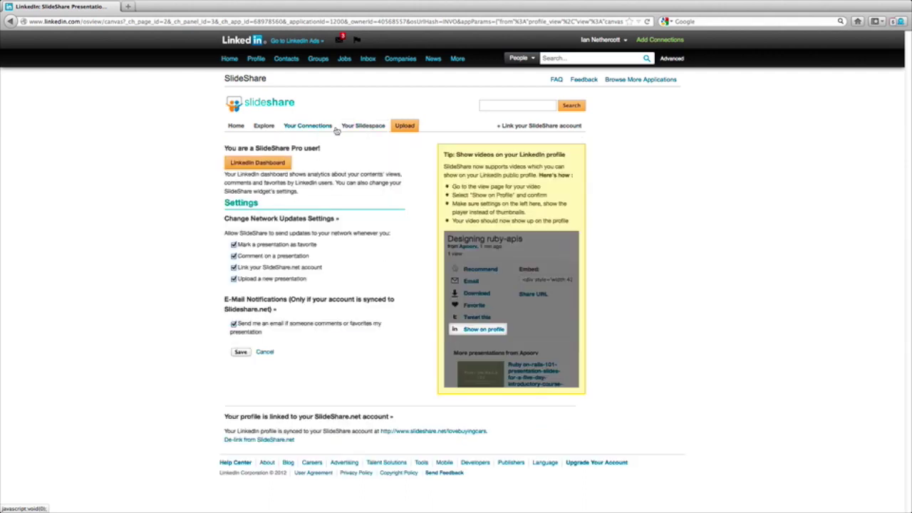
pyautogui.click(278, 165)
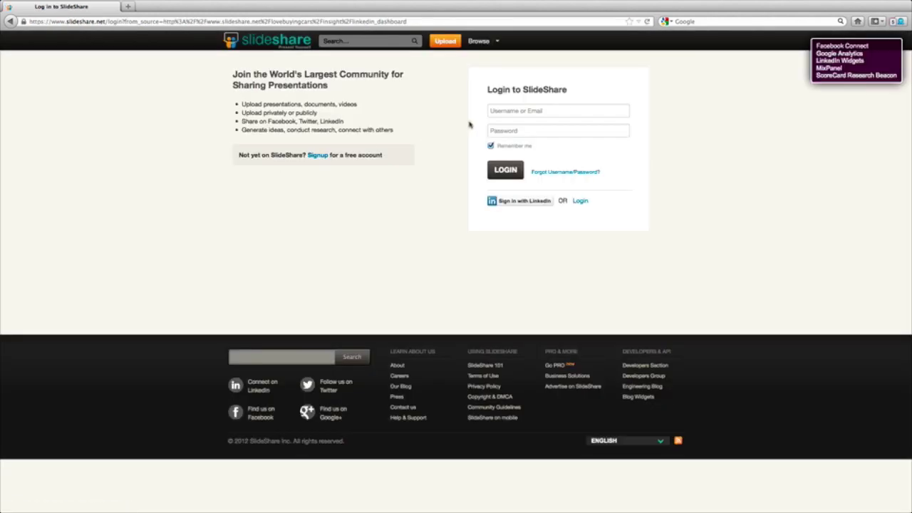
# Log in to SlideShare with the account e-mail and password.
pyautogui.click(499, 111)
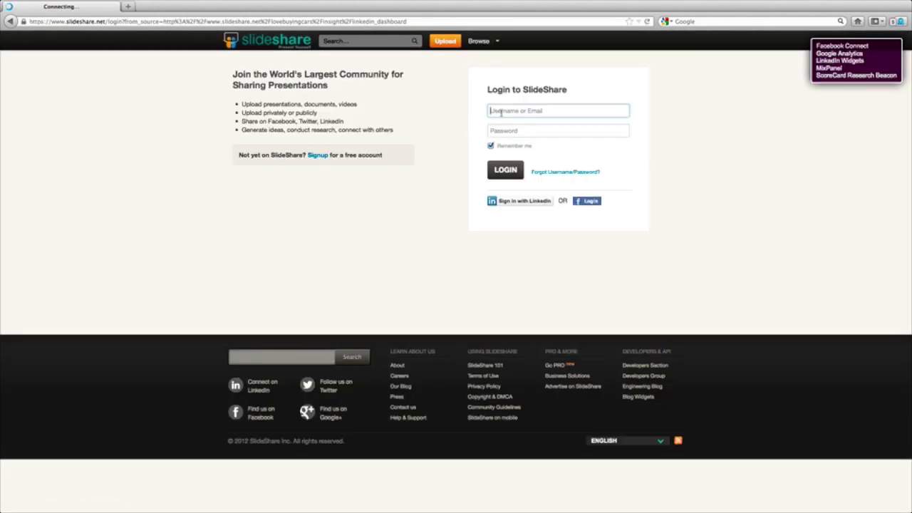
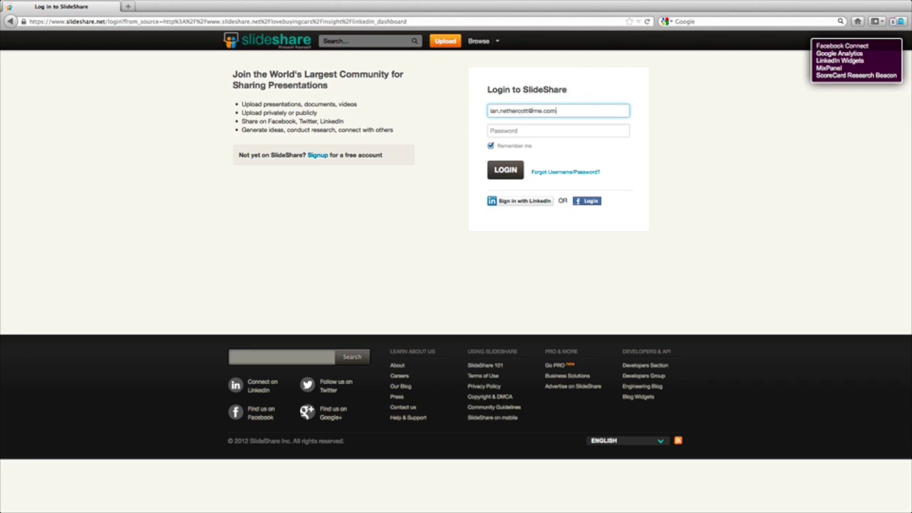
pyautogui.click(530, 132)
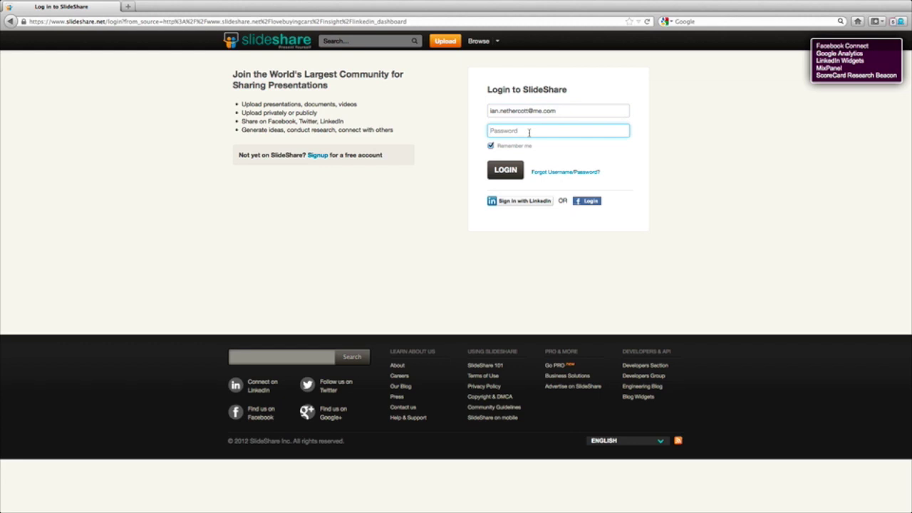
pyautogui.write('p')
pyautogui.press('Return')
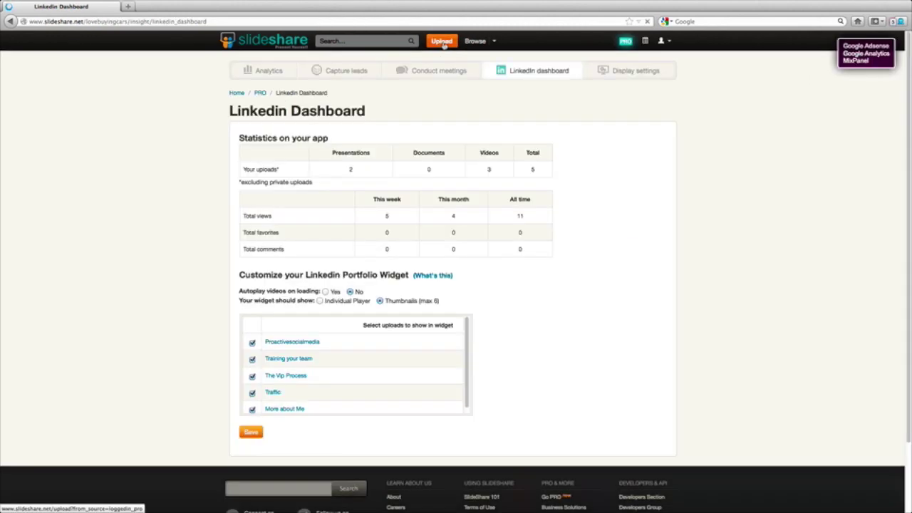
# Start an upload and cancel the file picker, then view the newsfeed and account settings.
pyautogui.click(444, 42)
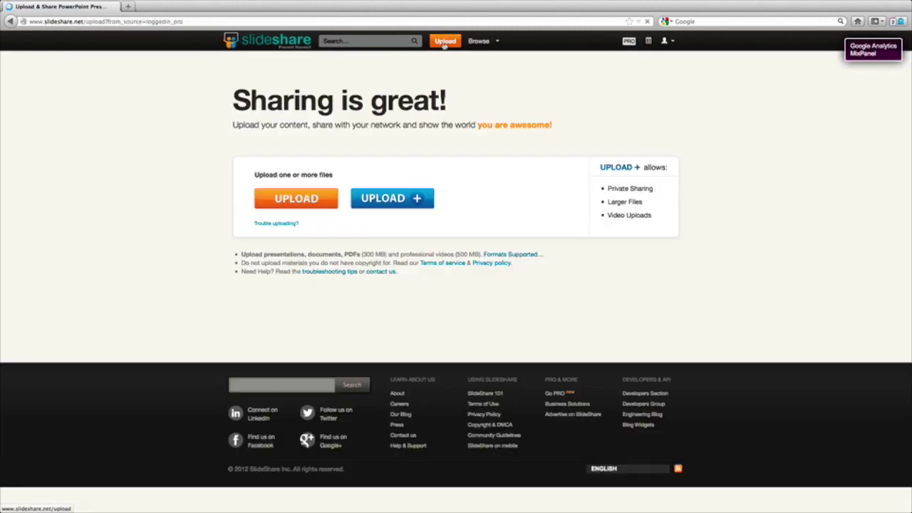
pyautogui.click(391, 203)
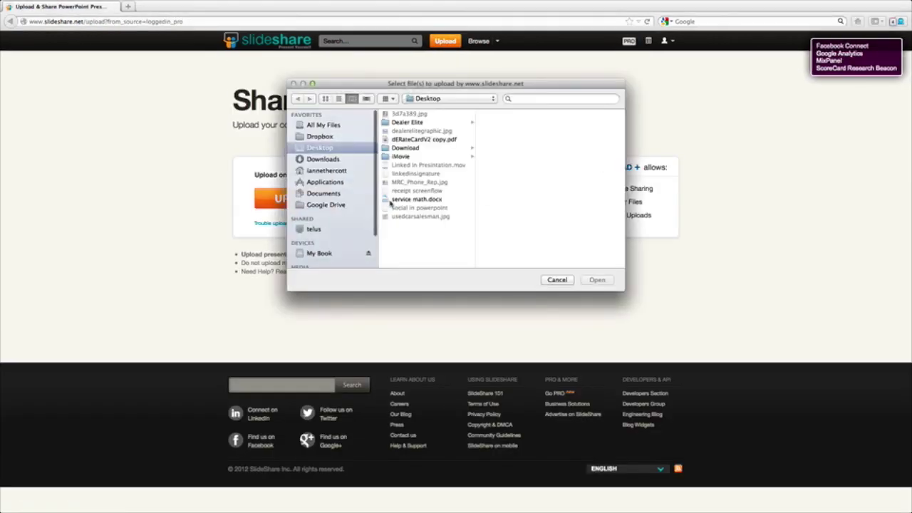
pyautogui.click(555, 280)
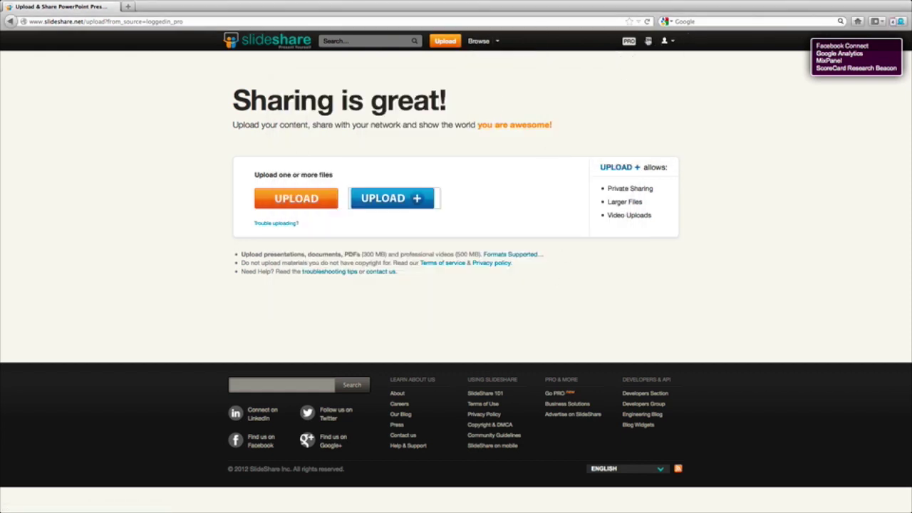
pyautogui.click(648, 41)
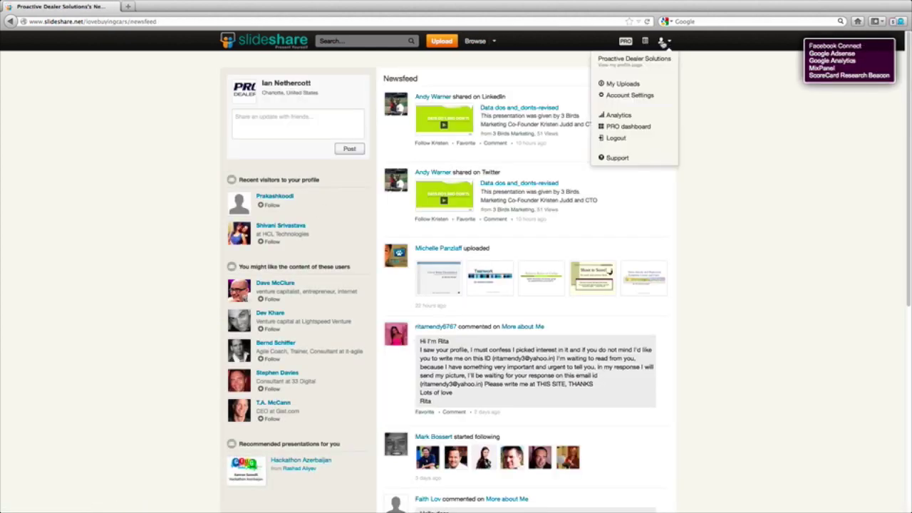
pyautogui.moveTo(661, 41)
pyautogui.click(641, 95)
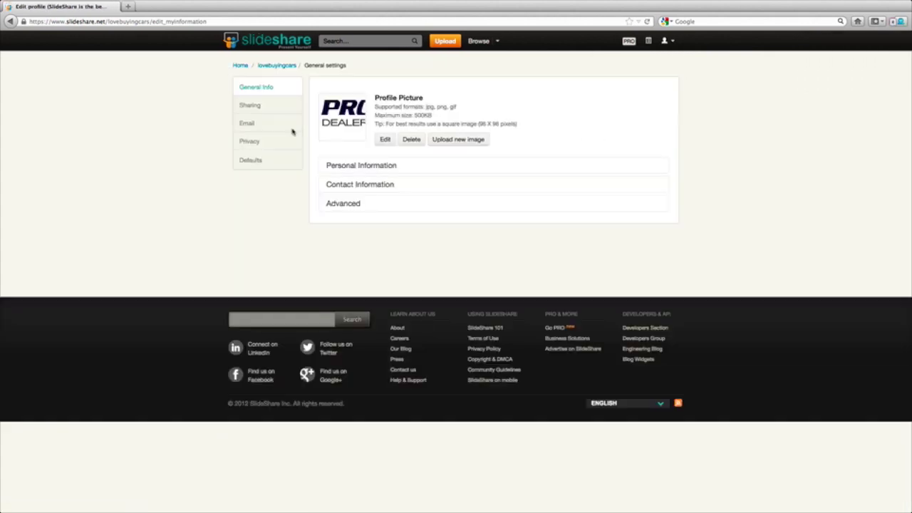
# Review the LinkedIn dashboard stats and the My video lead campaign, ending on the Analytics Summary.
pyautogui.moveTo(666, 41)
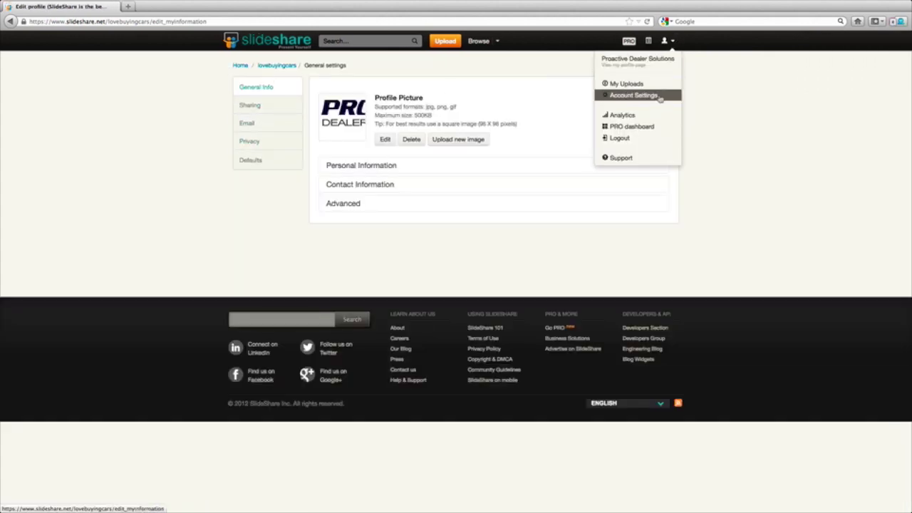
pyautogui.click(643, 116)
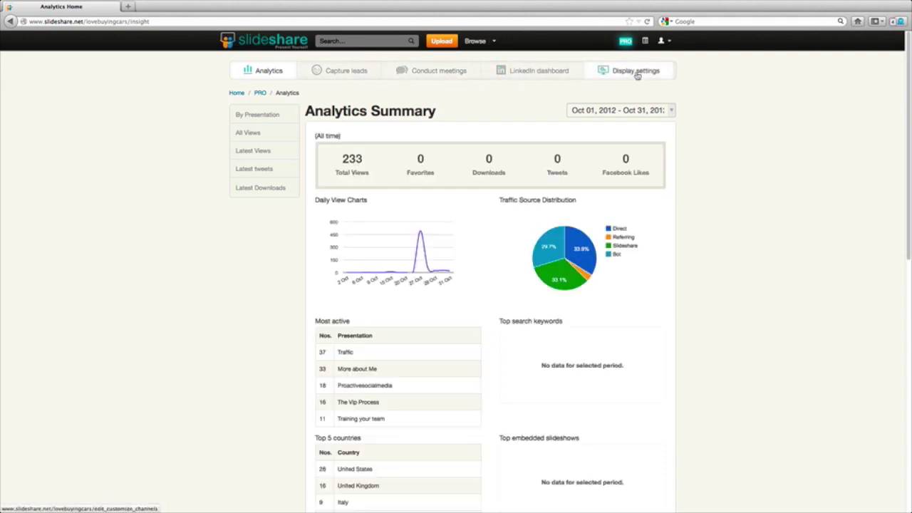
pyautogui.click(533, 76)
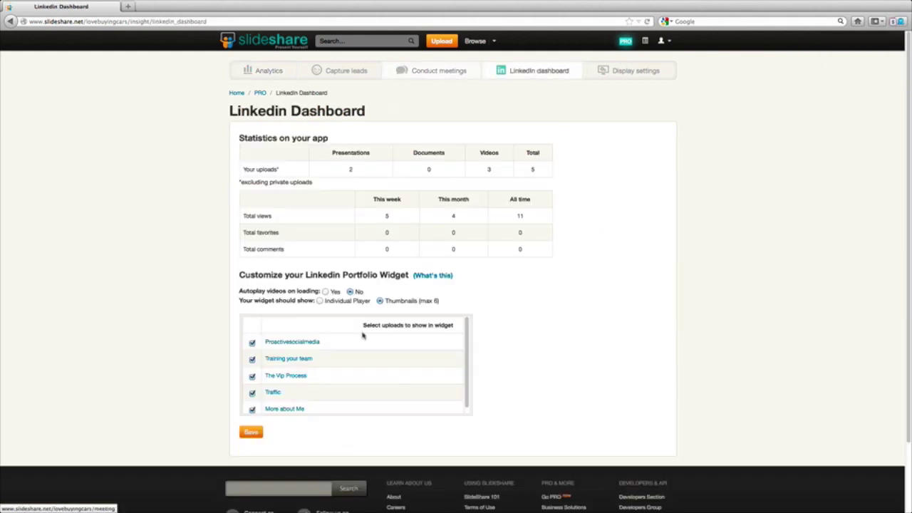
pyautogui.click(344, 73)
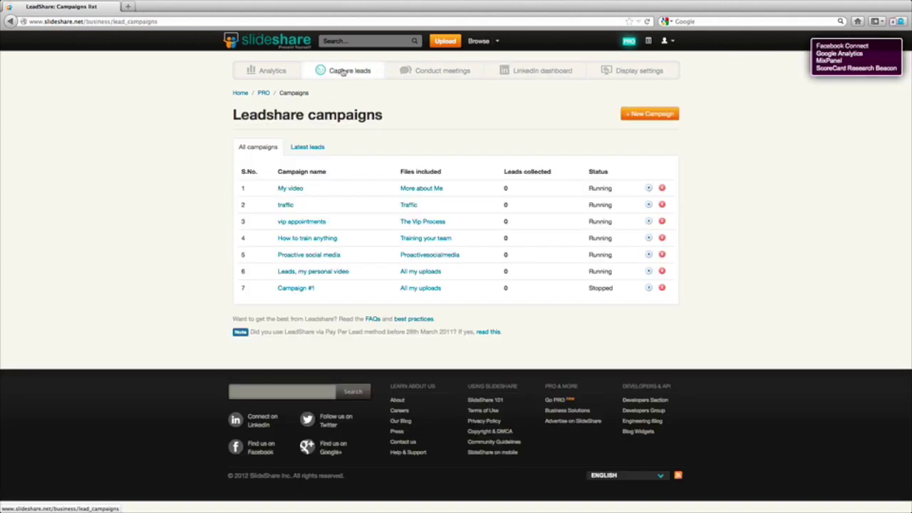
pyautogui.click(287, 191)
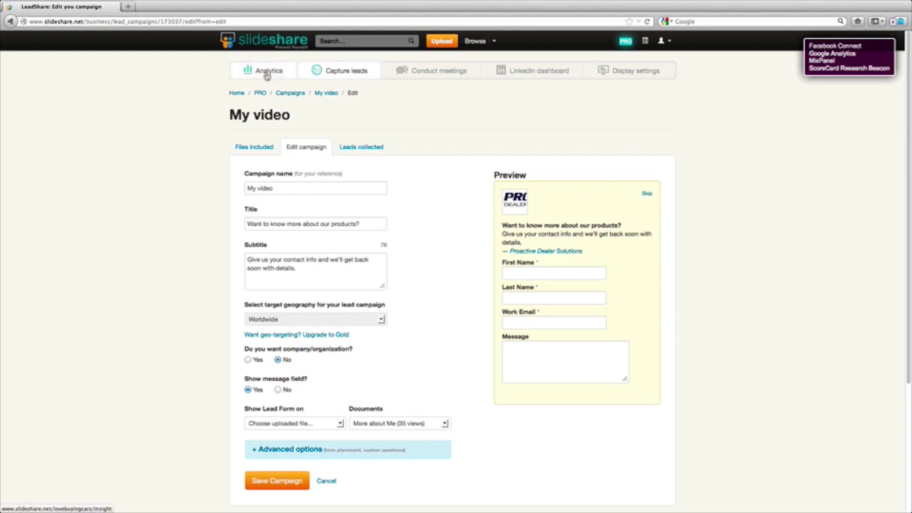
pyautogui.click(267, 73)
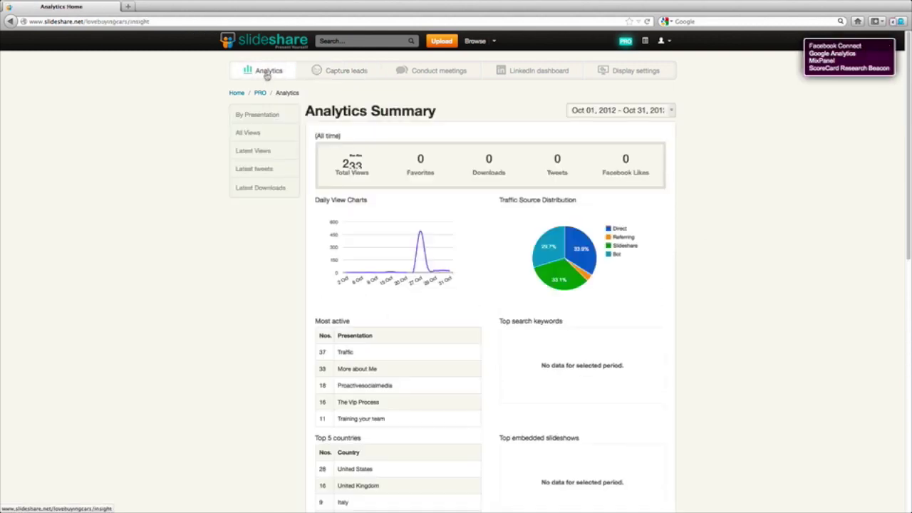
pyautogui.scroll(-5, 419, 253)
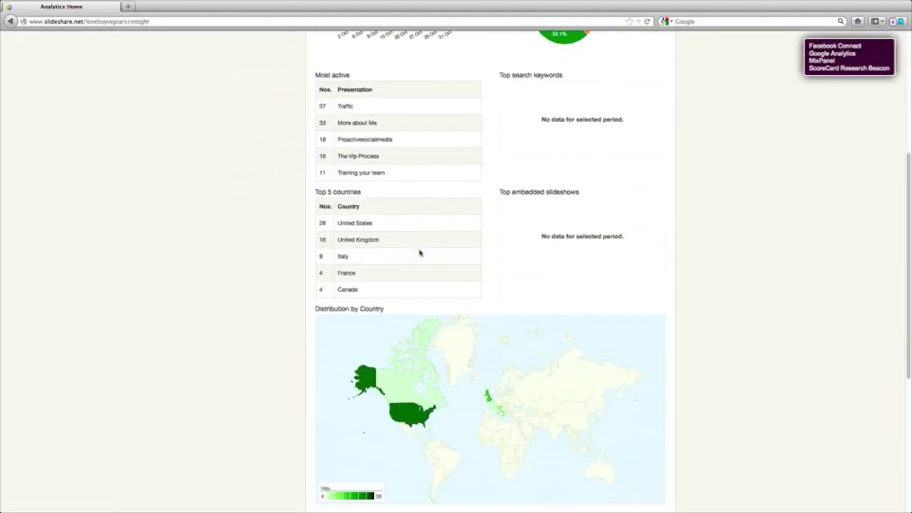
pyautogui.scroll(-2, 419, 252)
pyautogui.scroll(-2, 419, 173)
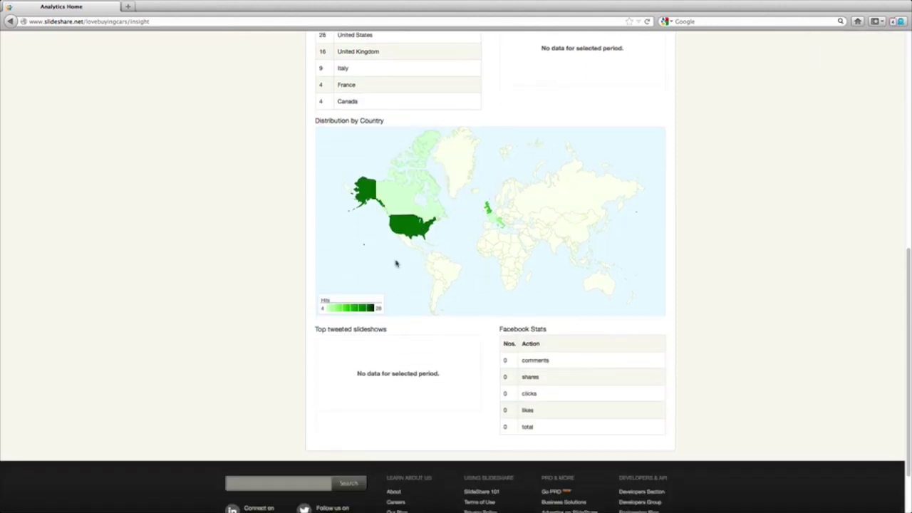
pyautogui.scroll(10, 397, 263)
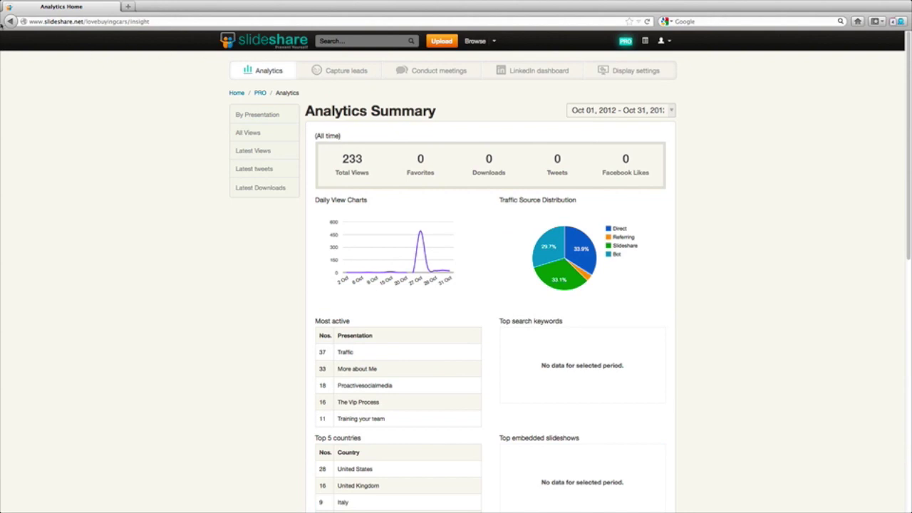
# Step back through the visited SlideShare and settings pages until the newsfeed reappears.
pyautogui.click(10, 21)
pyautogui.click(11, 21)
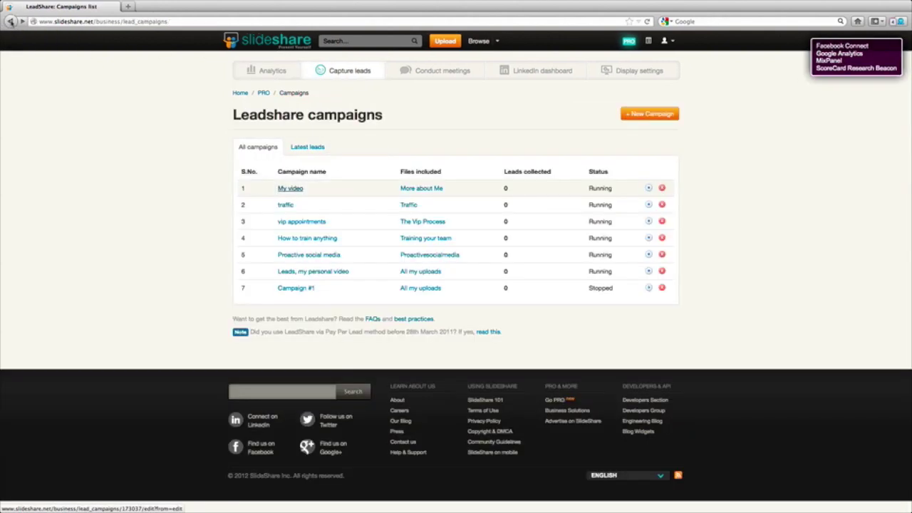
pyautogui.click(10, 22)
pyautogui.click(11, 22)
pyautogui.click(11, 21)
pyautogui.click(11, 21)
pyautogui.click(11, 22)
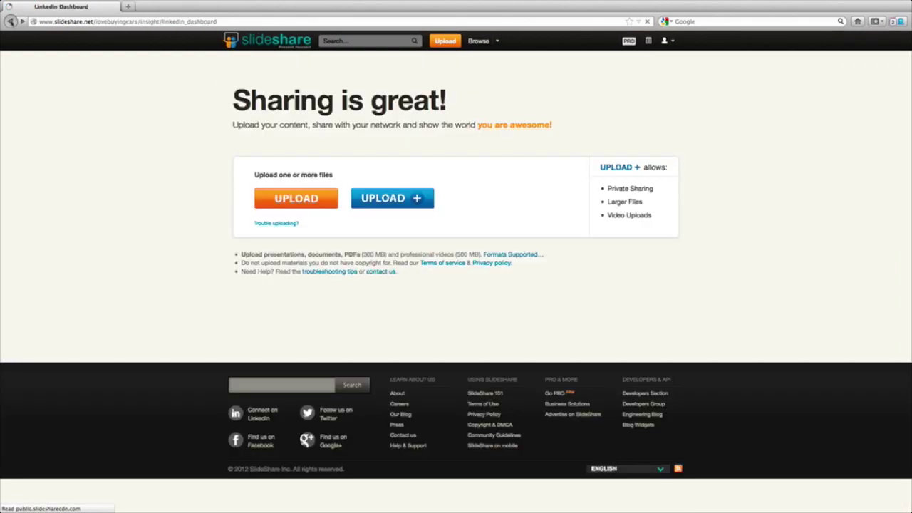
pyautogui.click(10, 22)
pyautogui.click(11, 21)
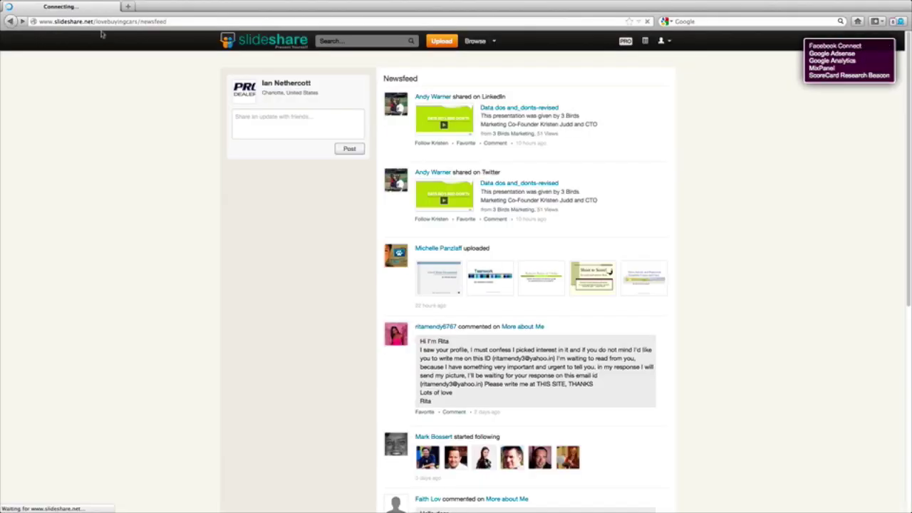
pyautogui.click(80, 22)
pyautogui.write('www')
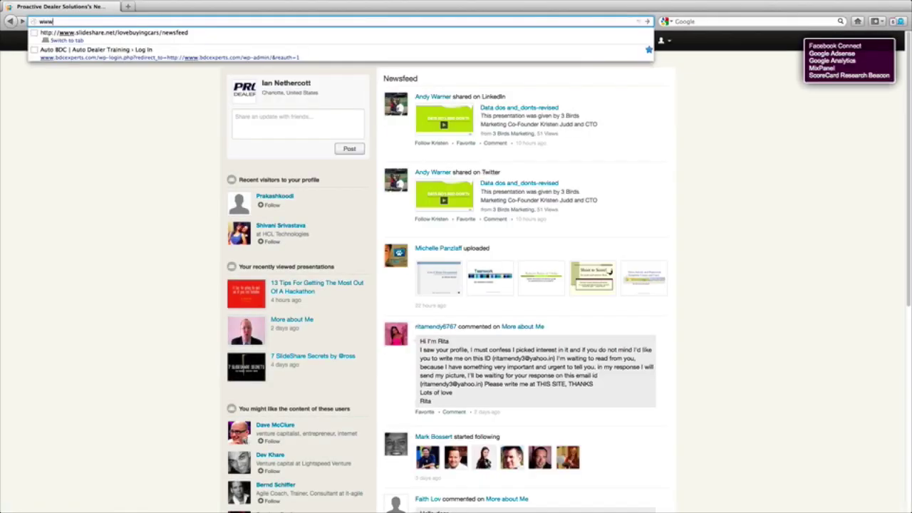
pyautogui.write('.linkedin.')
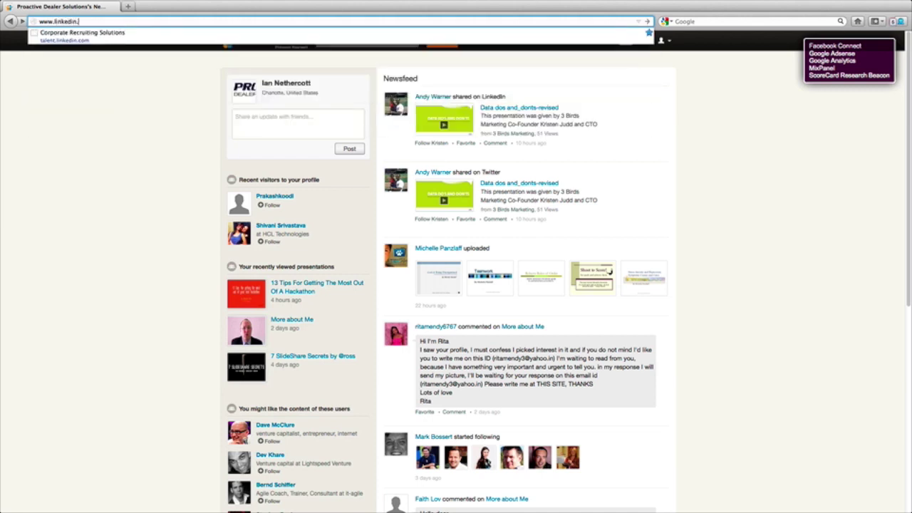
pyautogui.write('com')
pyautogui.press('Return')
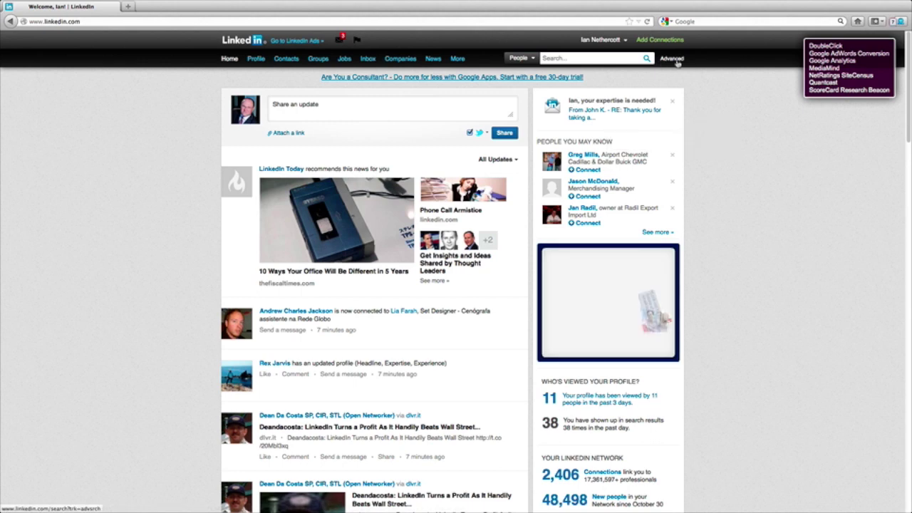
# In advanced people search, filter location to Canada and search the keyword 'oil'.
pyautogui.click(672, 59)
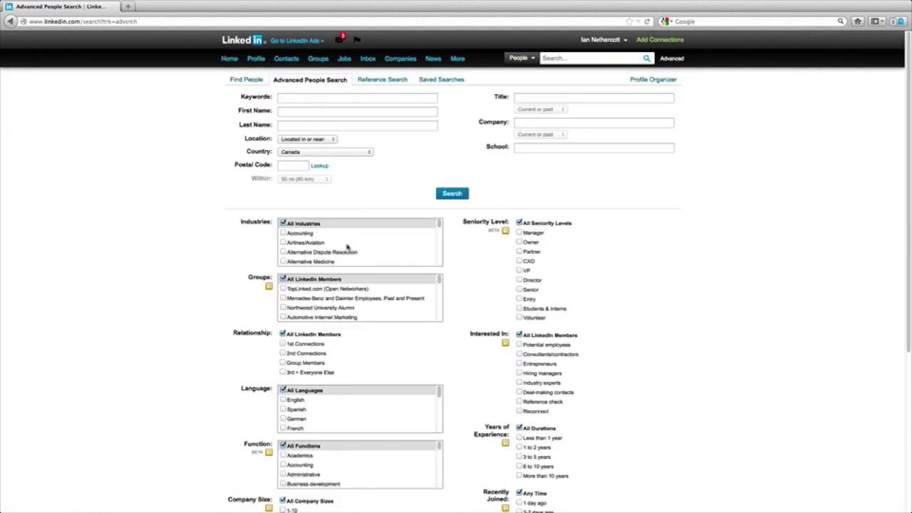
pyautogui.click(249, 80)
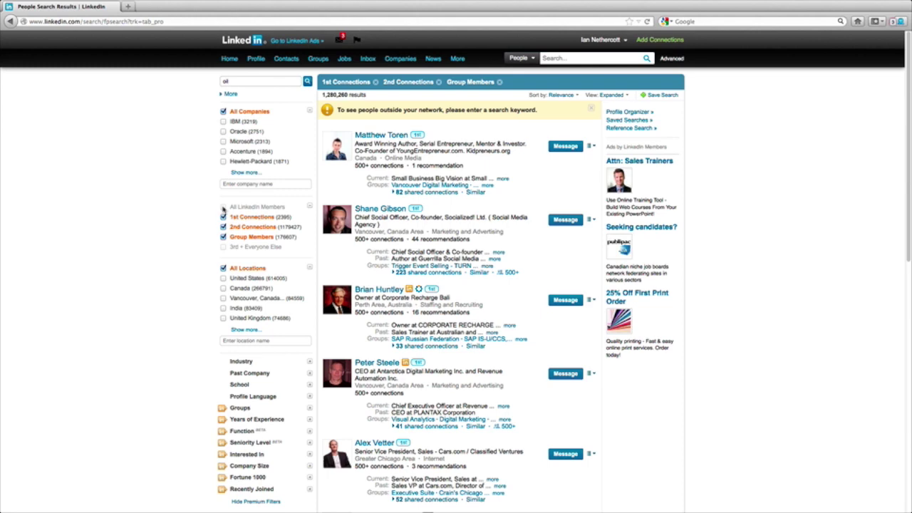
pyautogui.click(223, 289)
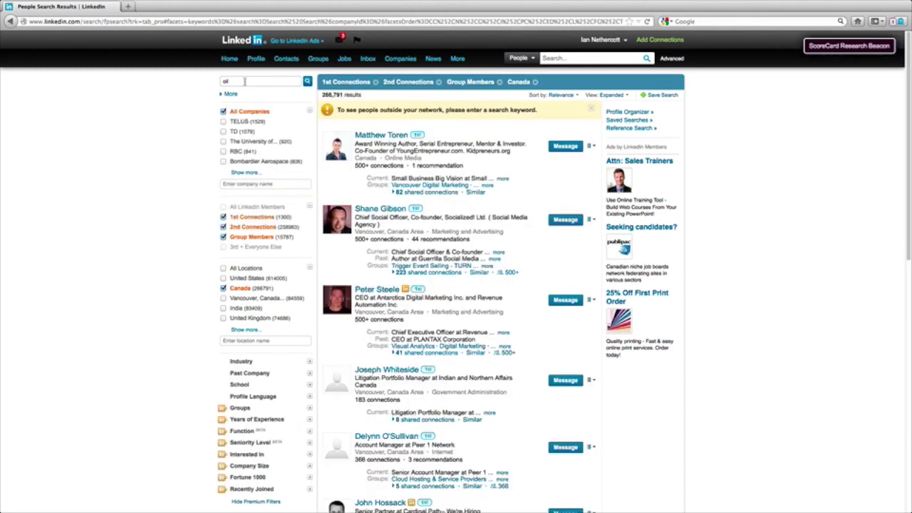
pyautogui.click(245, 81)
pyautogui.write('oil')
pyautogui.press('Return')
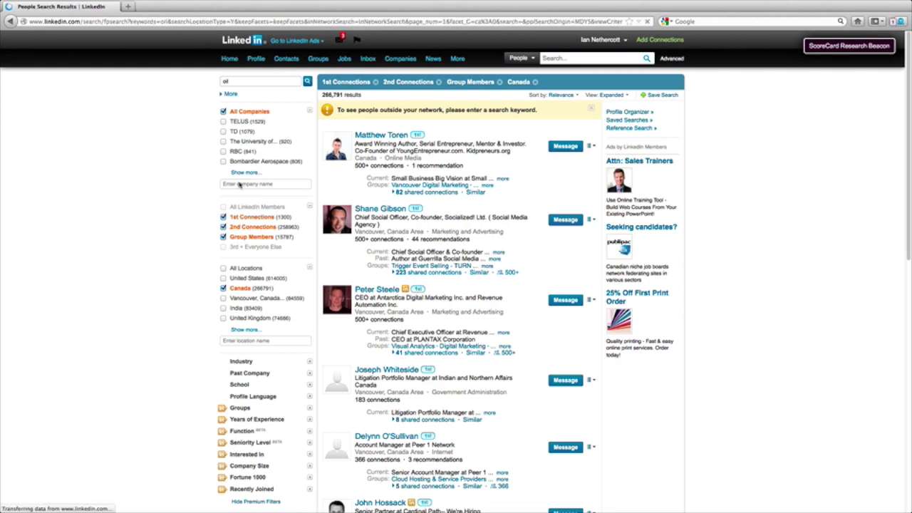
# Filter the oil results to the Oil & Energy industry with 3 to 5 years' experience.
pyautogui.scroll(-3, 280, 267)
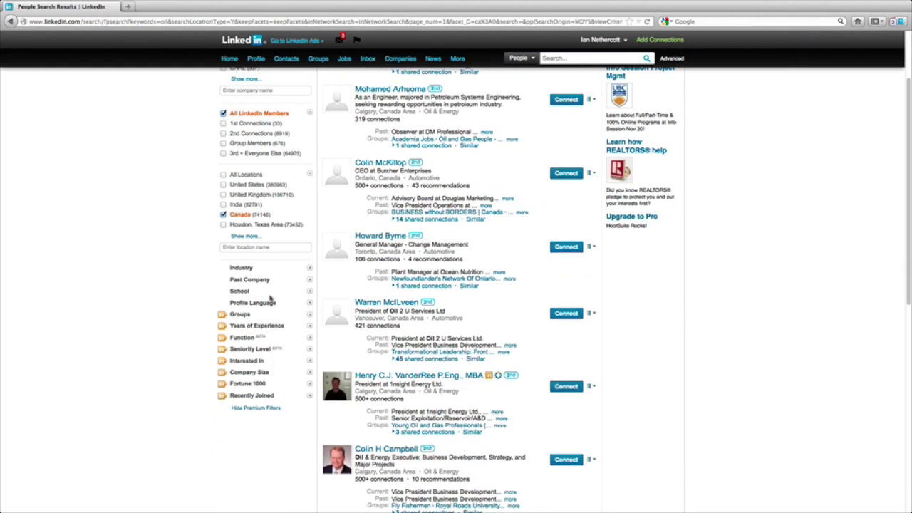
pyautogui.click(310, 268)
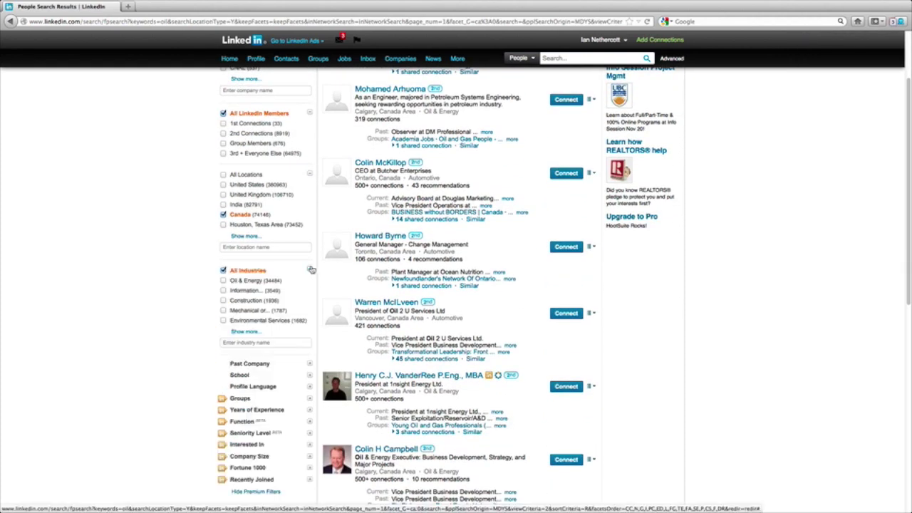
pyautogui.click(223, 280)
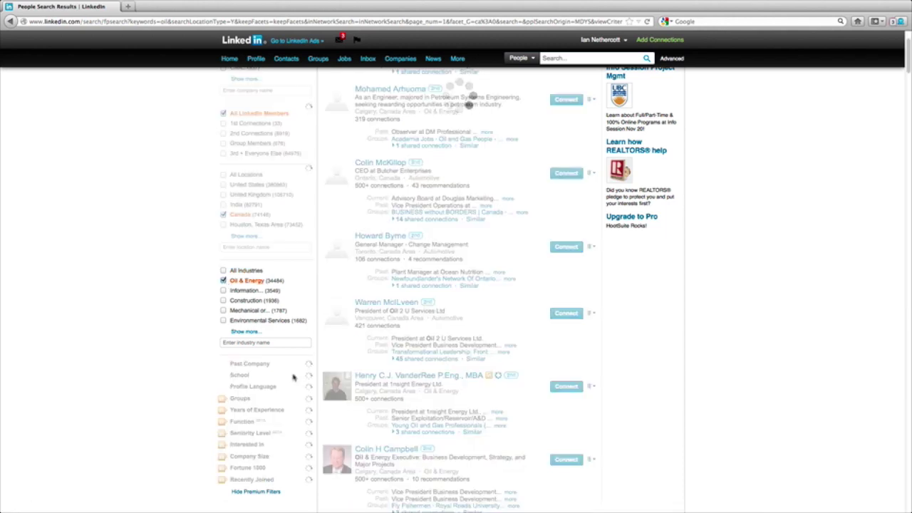
pyautogui.scroll(-4, 291, 377)
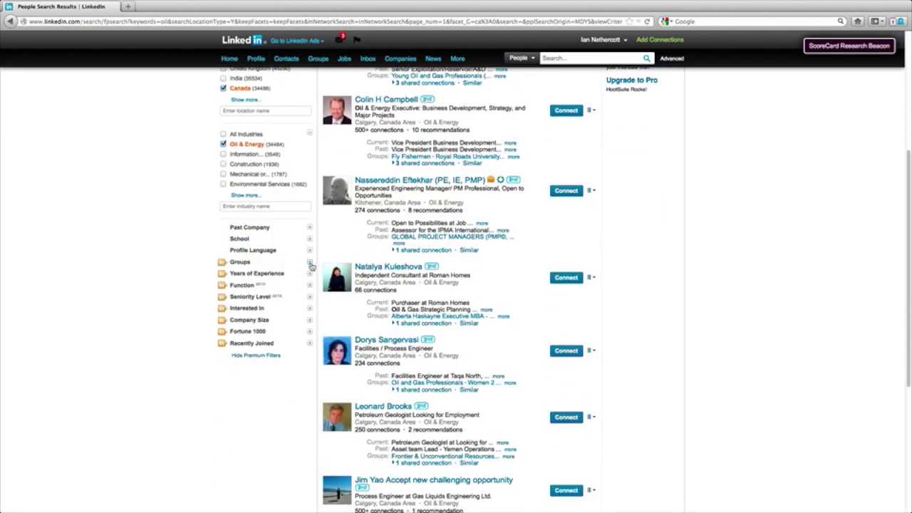
pyautogui.click(309, 274)
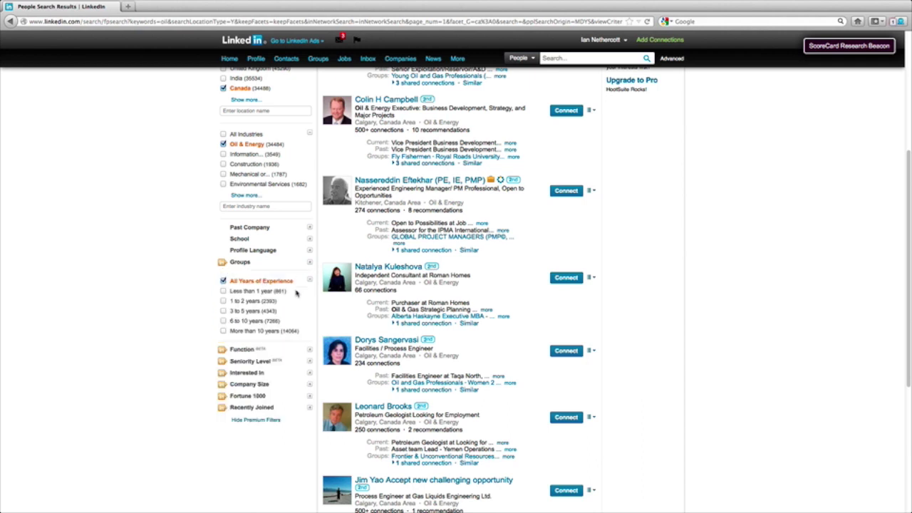
pyautogui.click(222, 311)
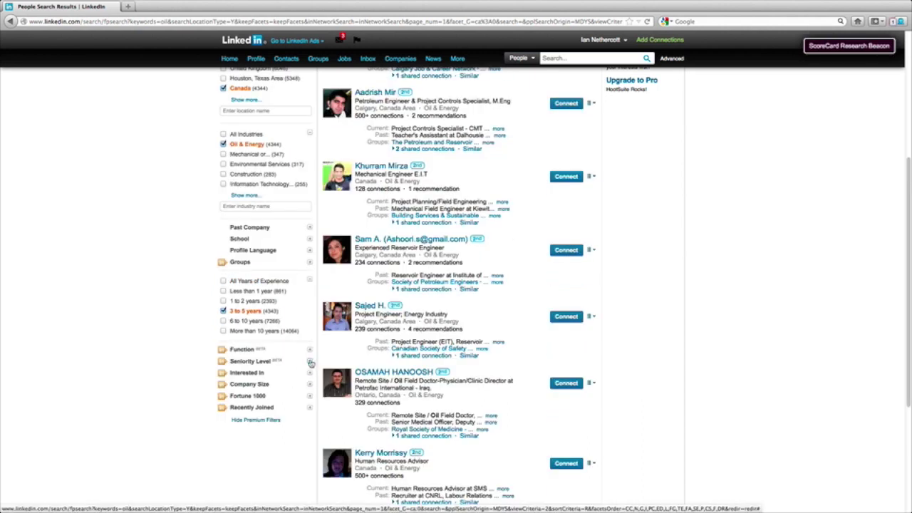
# Limit seniority to Director and VP and company size to 501-1000 employees.
pyautogui.click(309, 361)
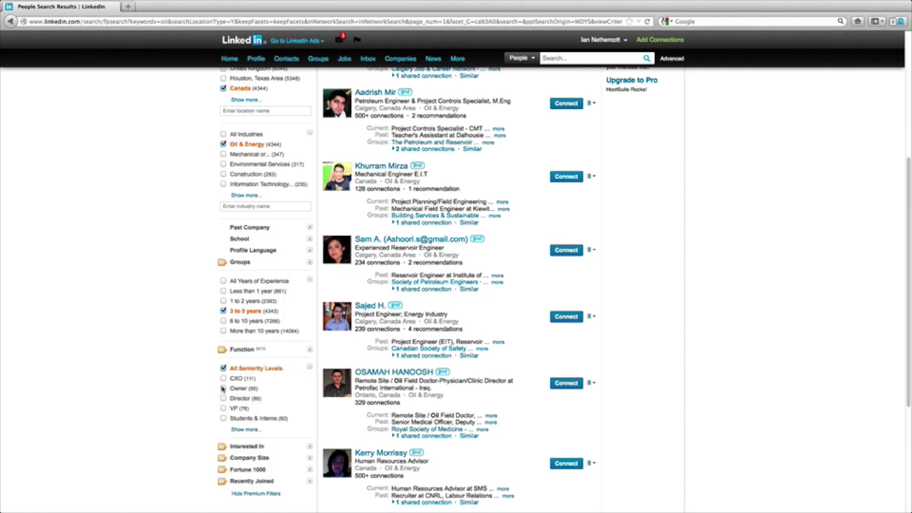
pyautogui.click(223, 398)
pyautogui.click(223, 409)
pyautogui.scroll(-3, 306, 400)
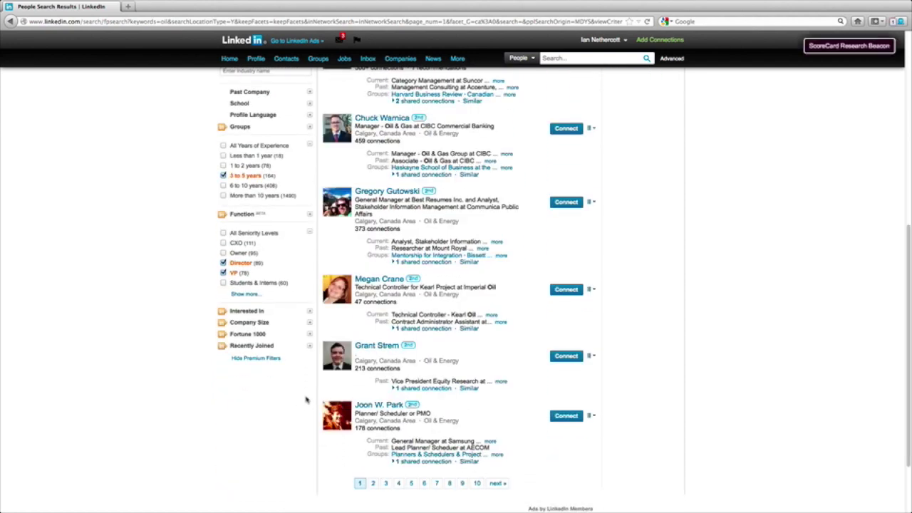
pyautogui.click(309, 322)
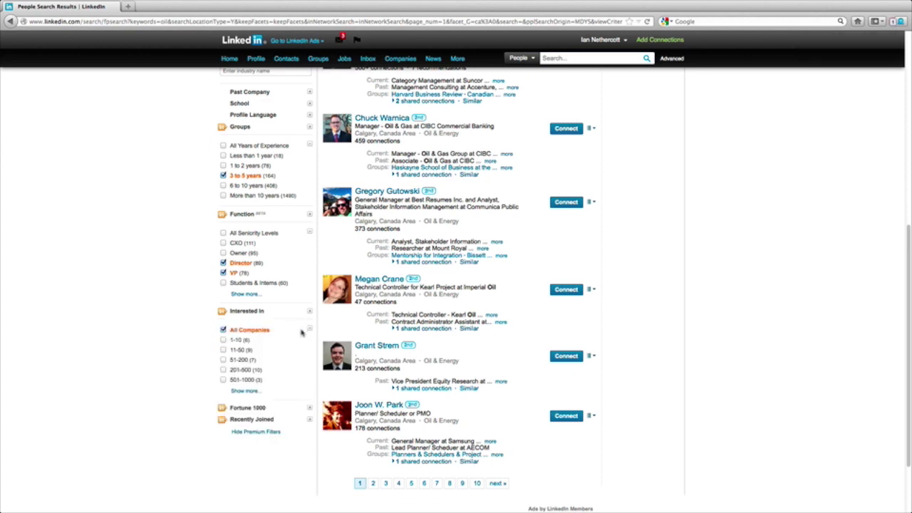
pyautogui.click(223, 380)
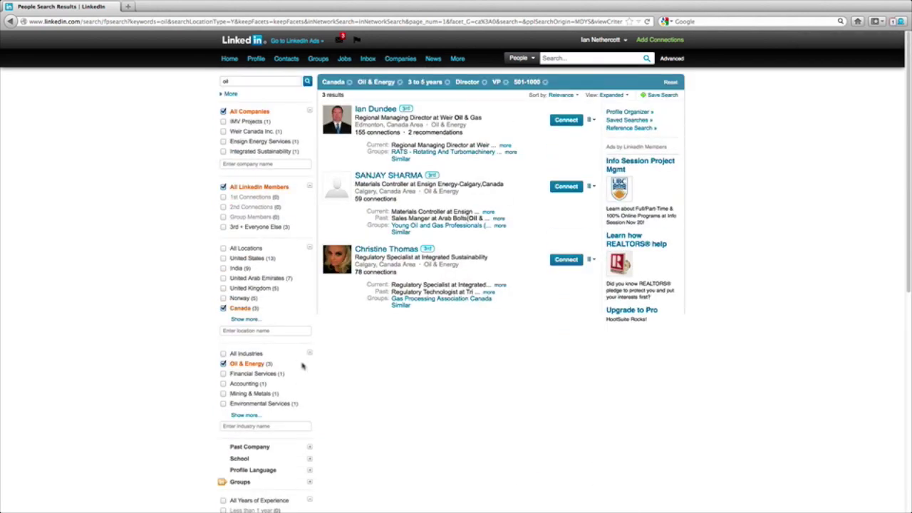
# Add the 201-500 and 51-200 company sizes to the search filter.
pyautogui.scroll(-4, 292, 388)
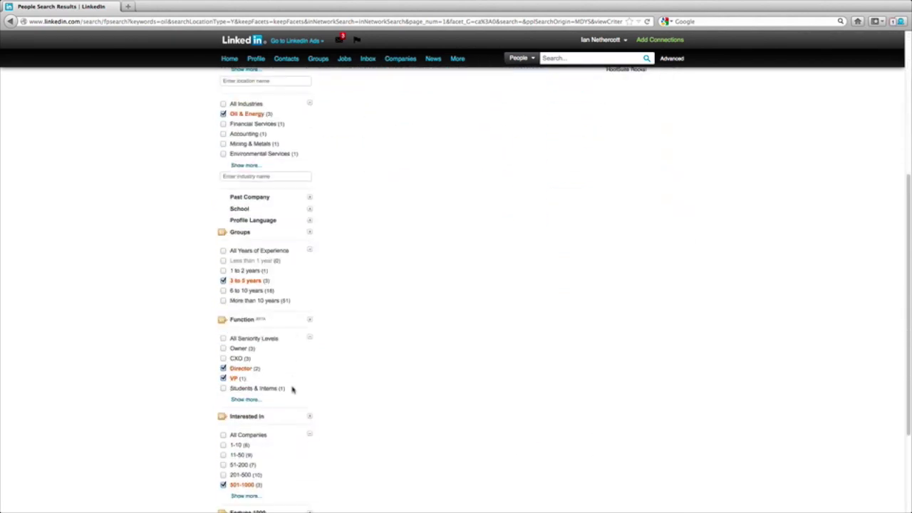
pyautogui.click(223, 475)
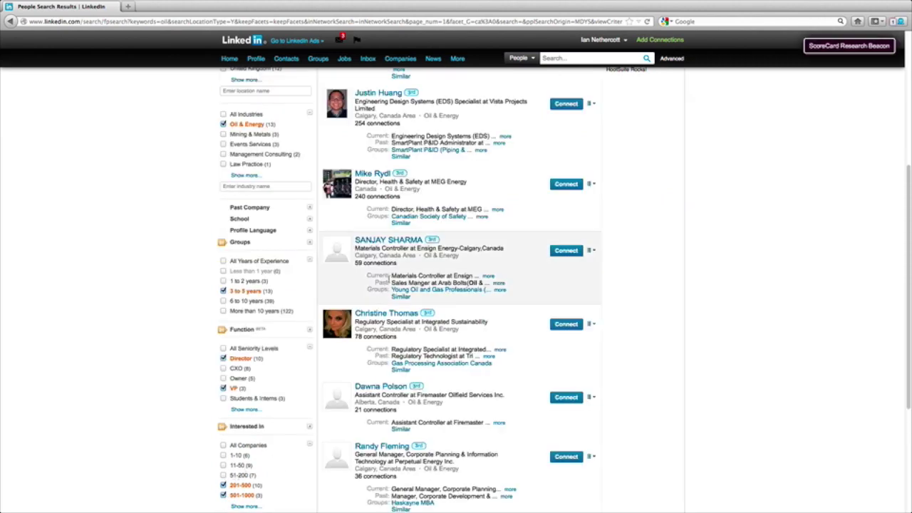
pyautogui.scroll(-4, 257, 453)
pyautogui.click(223, 476)
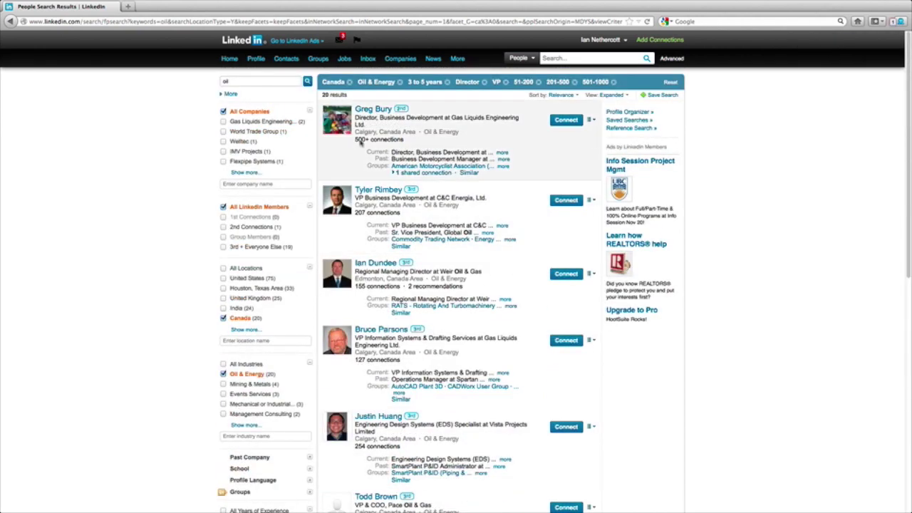
# Untick 501-1000 and 201-500 and select All Companies, widening results to 164.
pyautogui.scroll(-5, 274, 429)
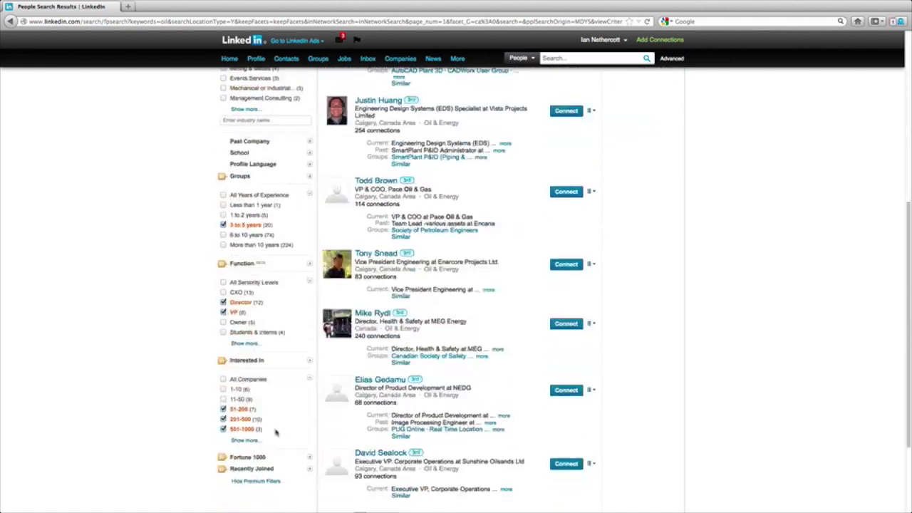
pyautogui.click(223, 419)
pyautogui.click(223, 419)
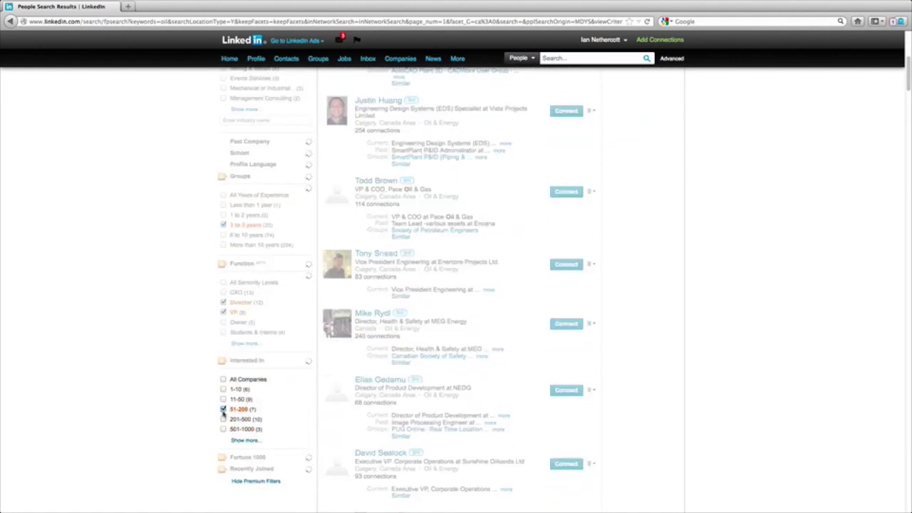
pyautogui.click(223, 370)
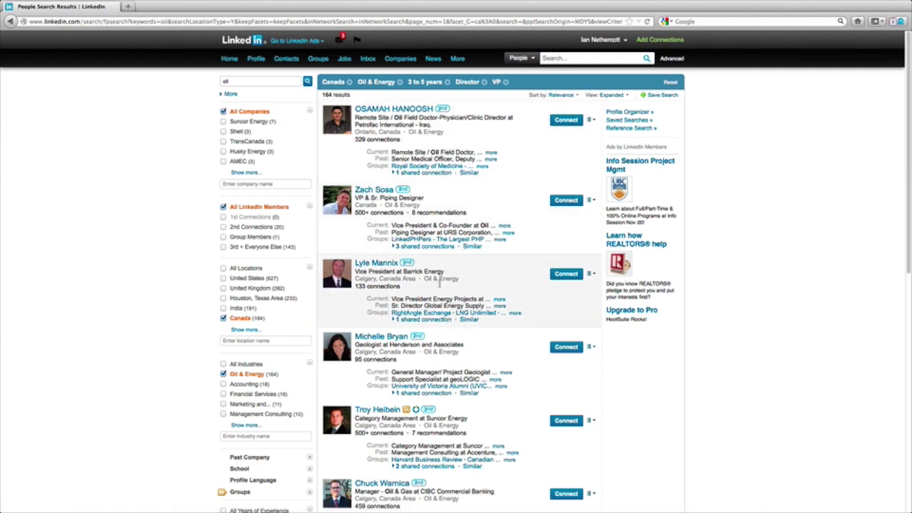
pyautogui.scroll(-3, 465, 391)
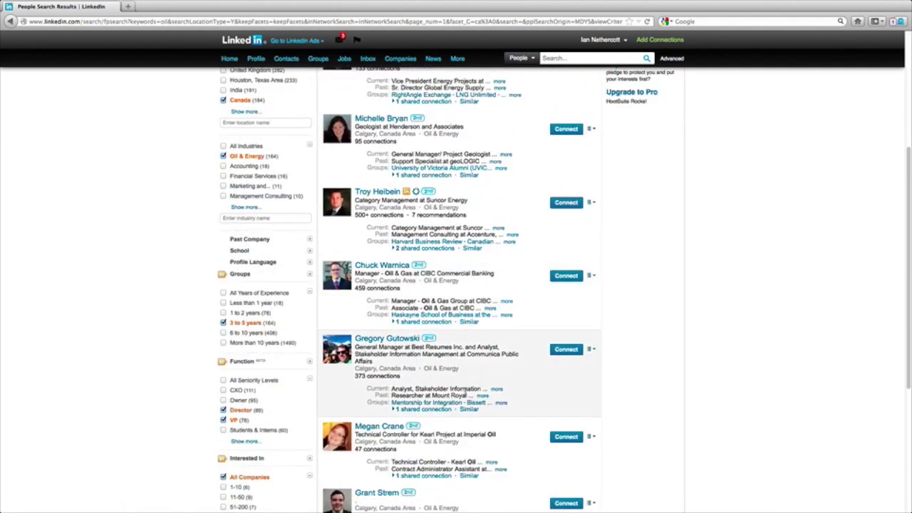
pyautogui.scroll(-5, 466, 391)
pyautogui.scroll(8, 469, 391)
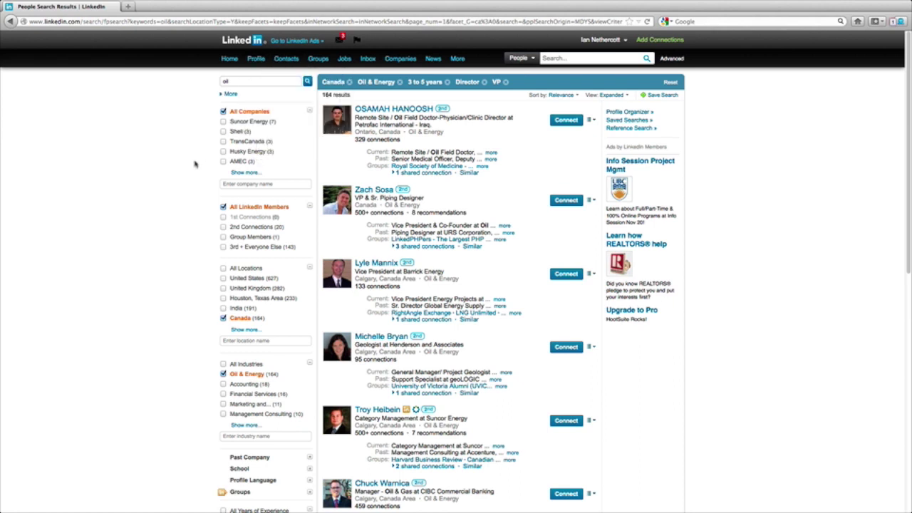
# Go to account Settings and choose Upgrade to see the Pro and Executive plans.
pyautogui.moveTo(604, 40)
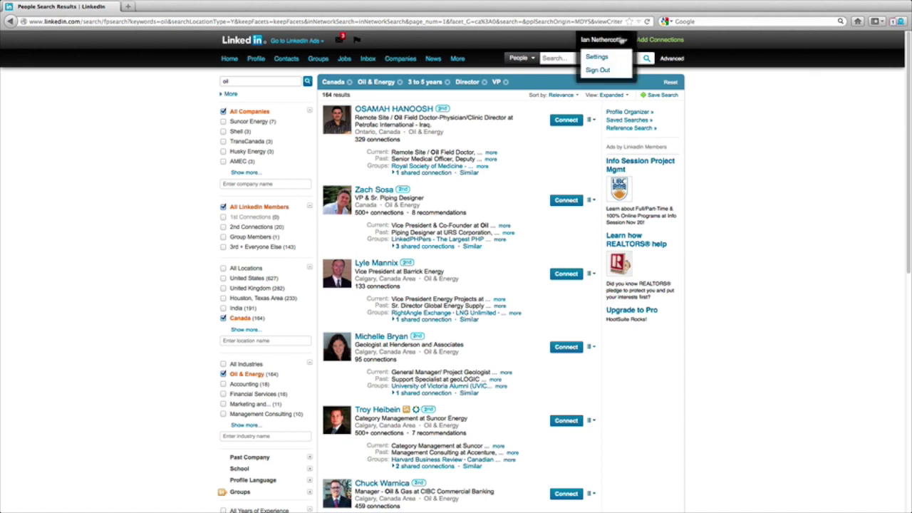
pyautogui.click(600, 58)
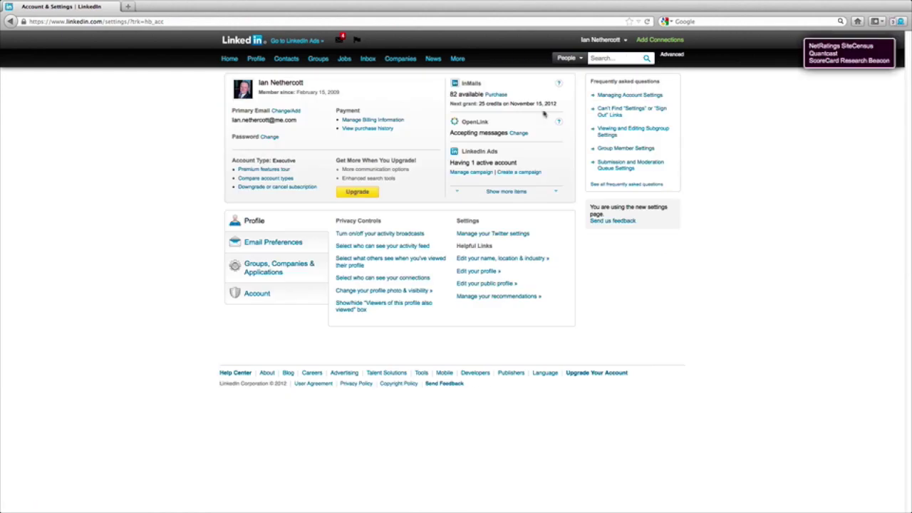
pyautogui.click(357, 194)
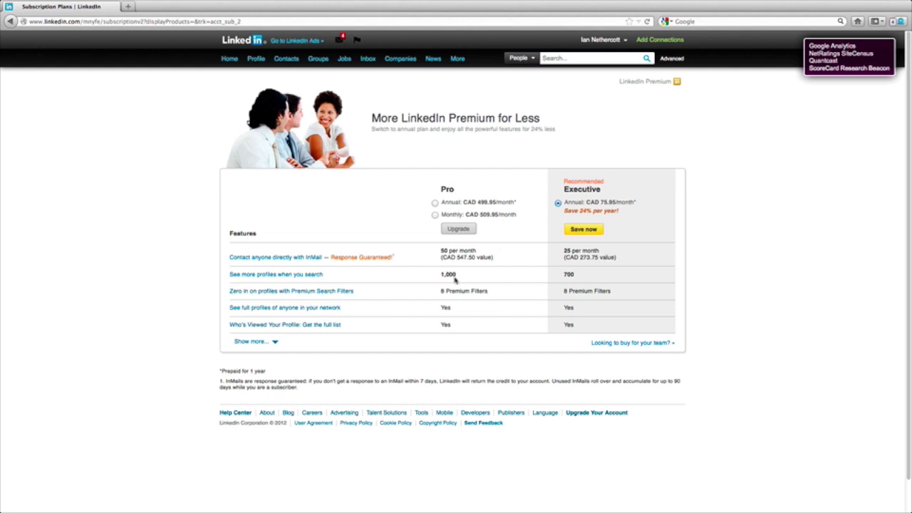
# Expand the Pro versus Executive features table to show every plan feature.
pyautogui.moveTo(278, 298)
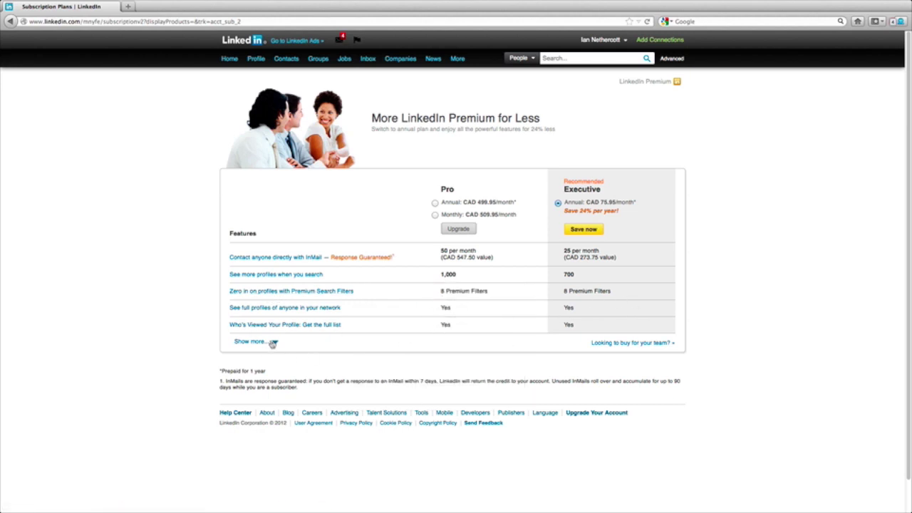
pyautogui.click(273, 342)
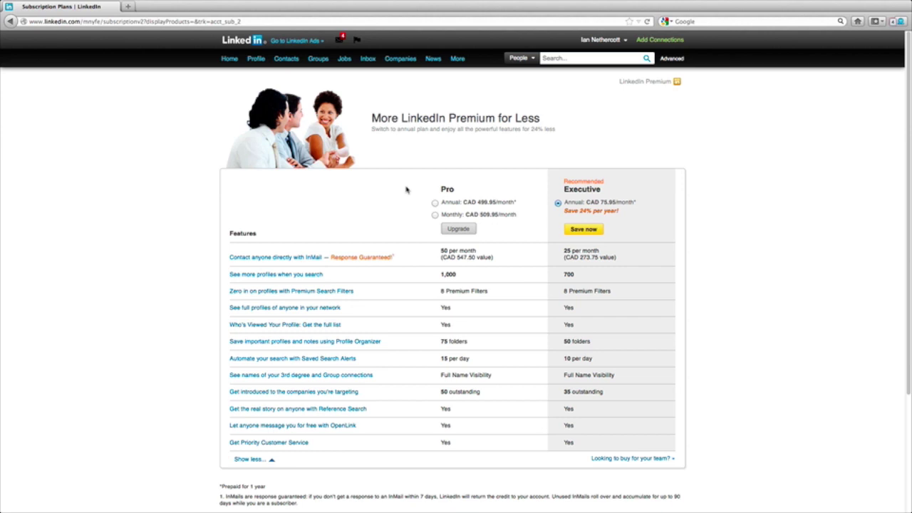
# Return to the LinkedIn Home page from the navigation bar.
pyautogui.click(229, 58)
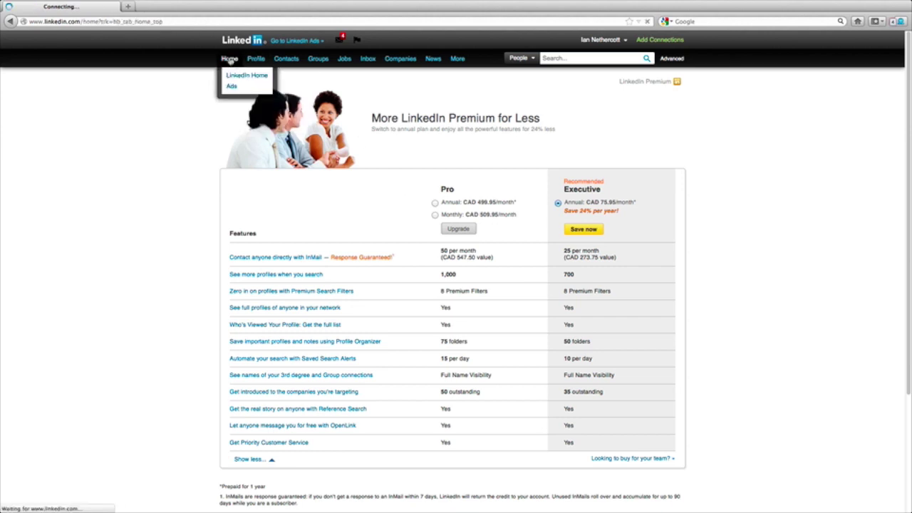